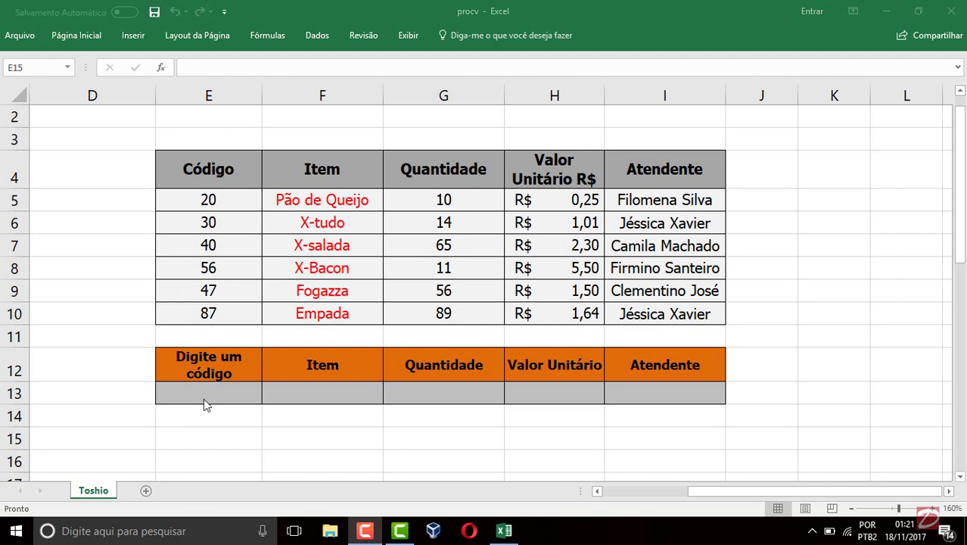
Step: Enter the code 20 in cell E13 of the lookup row
left_click(225, 392)
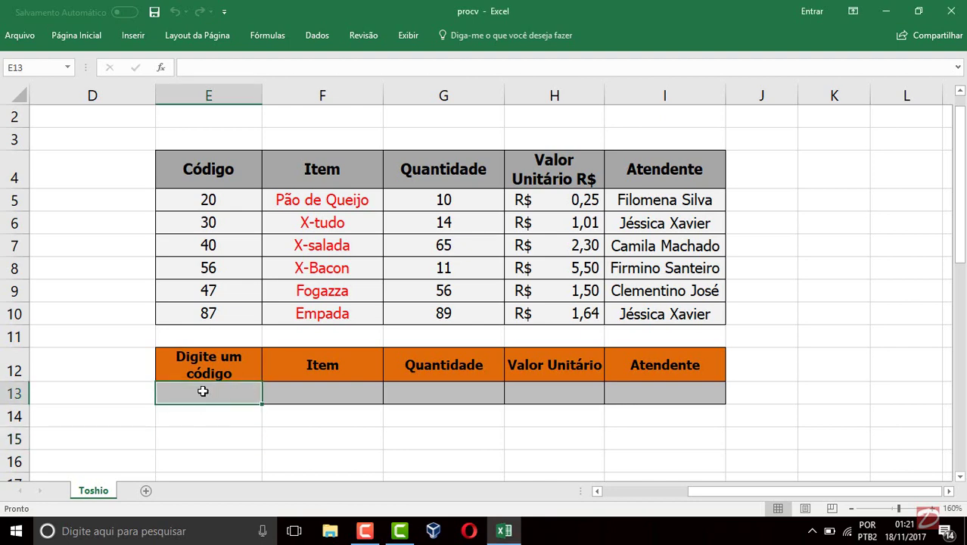
type("20")
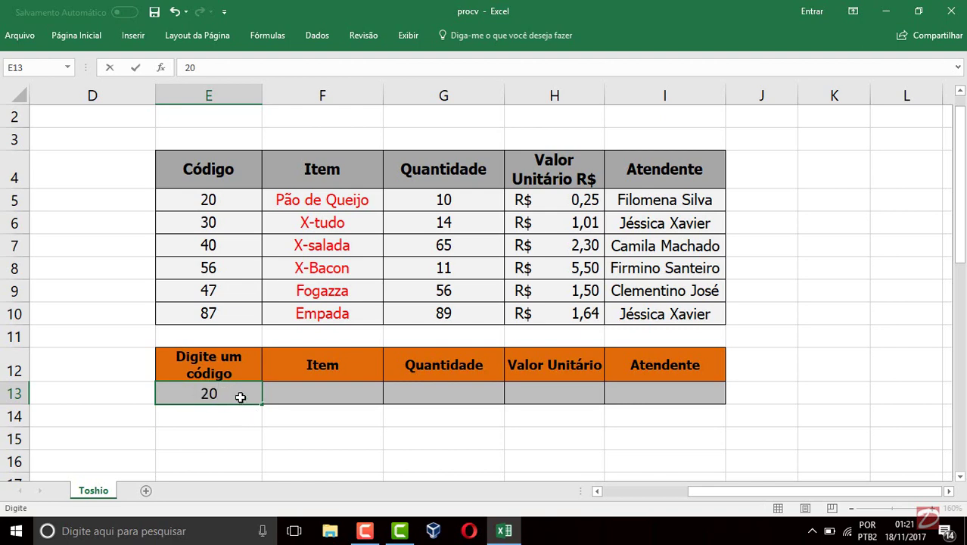
key("Return")
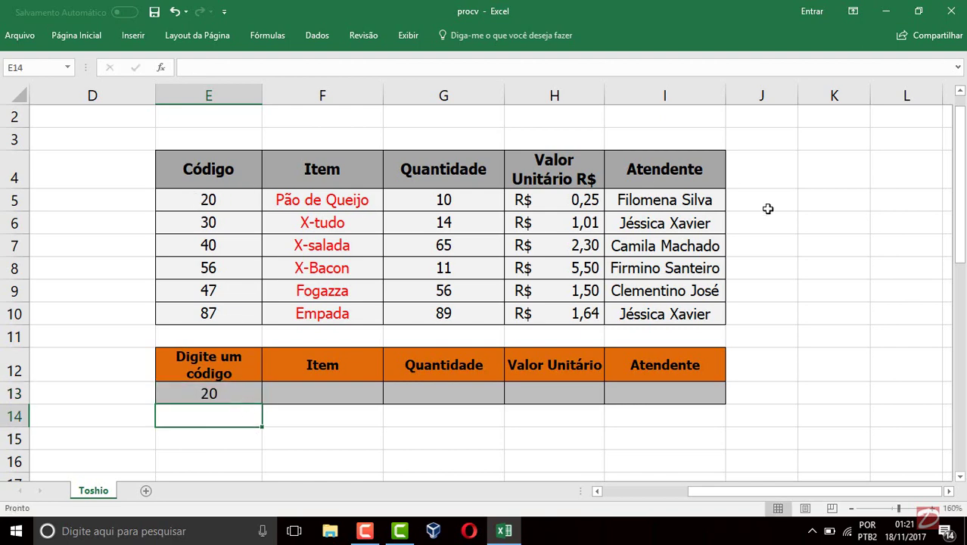
left_click_drag(227, 203, 651, 316)
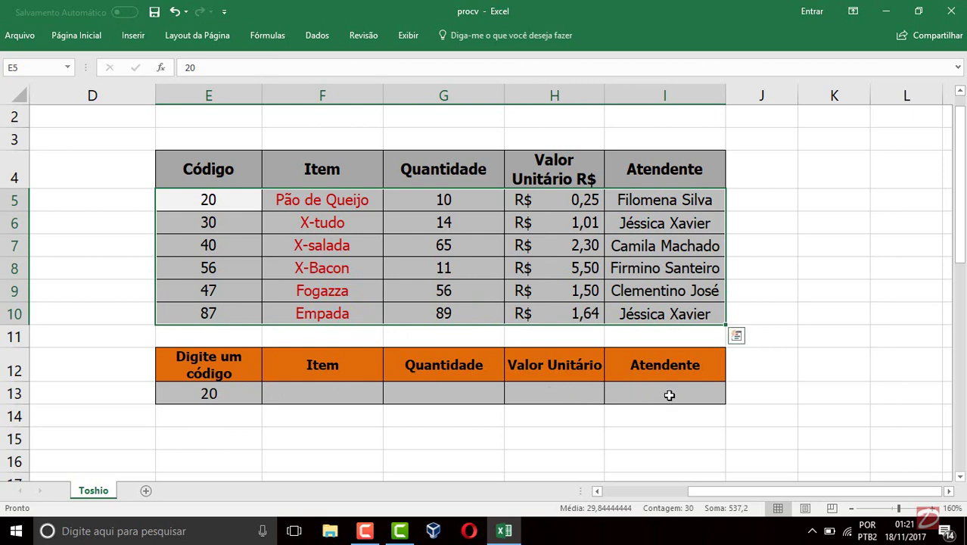
left_click(188, 265)
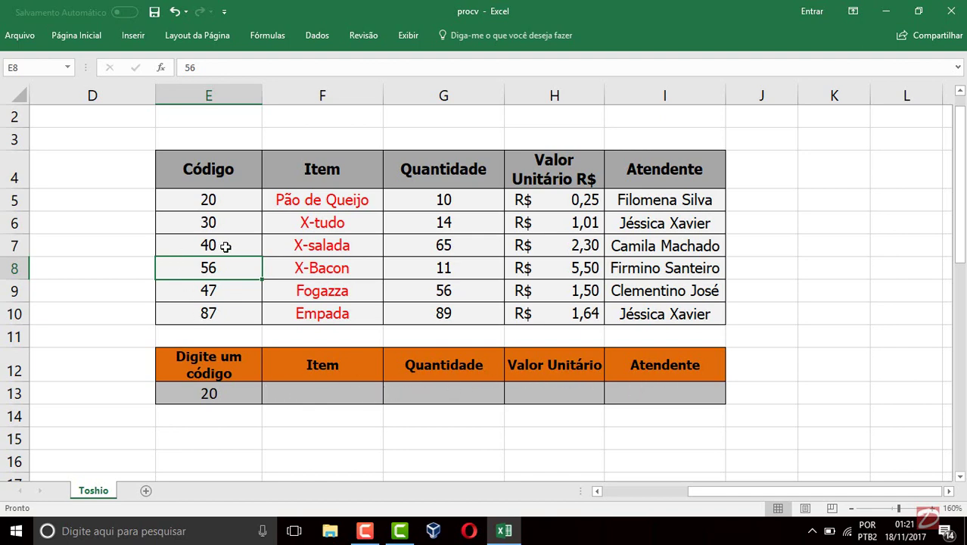
Step: Start a PROCV formula in the Item cell F13 with E13 as lookup value and E5:I10 as table range
left_click(319, 392)
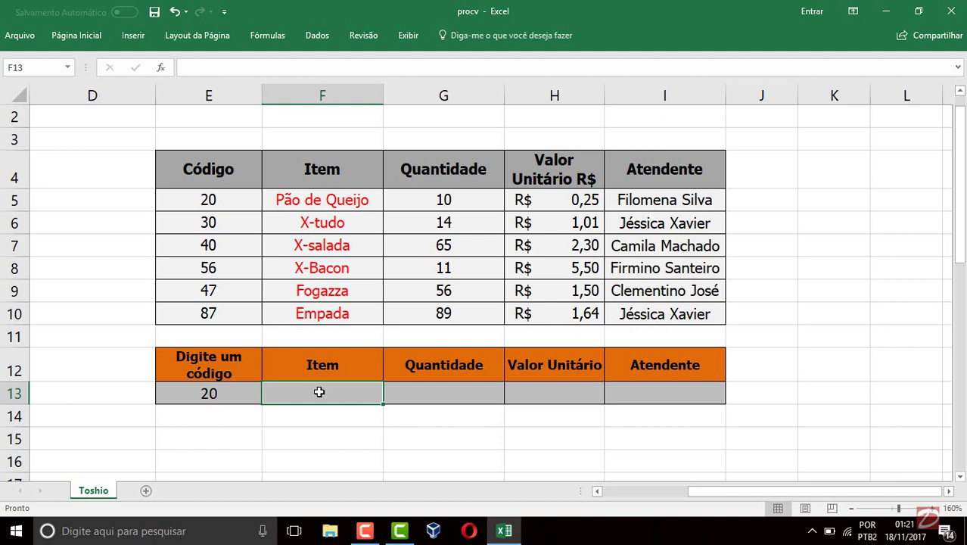
type("=")
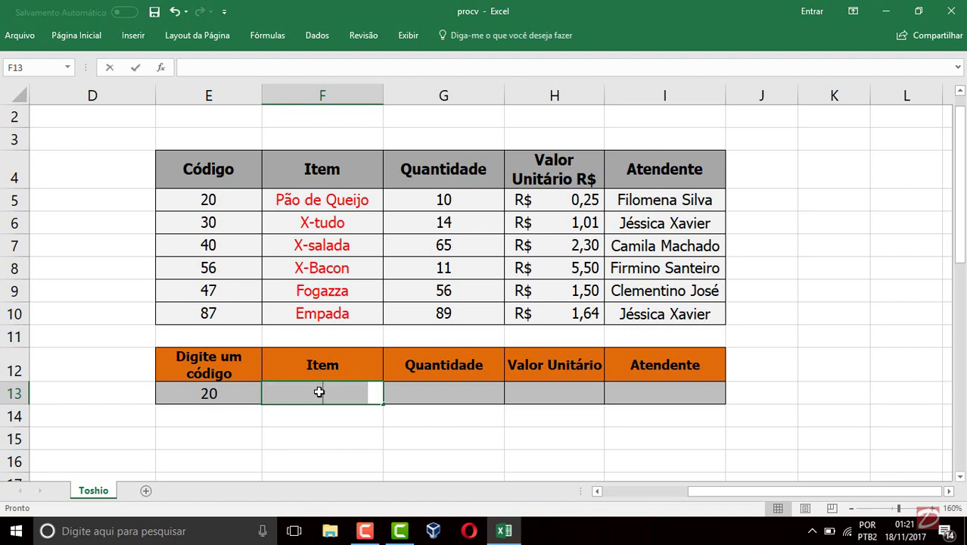
type("p")
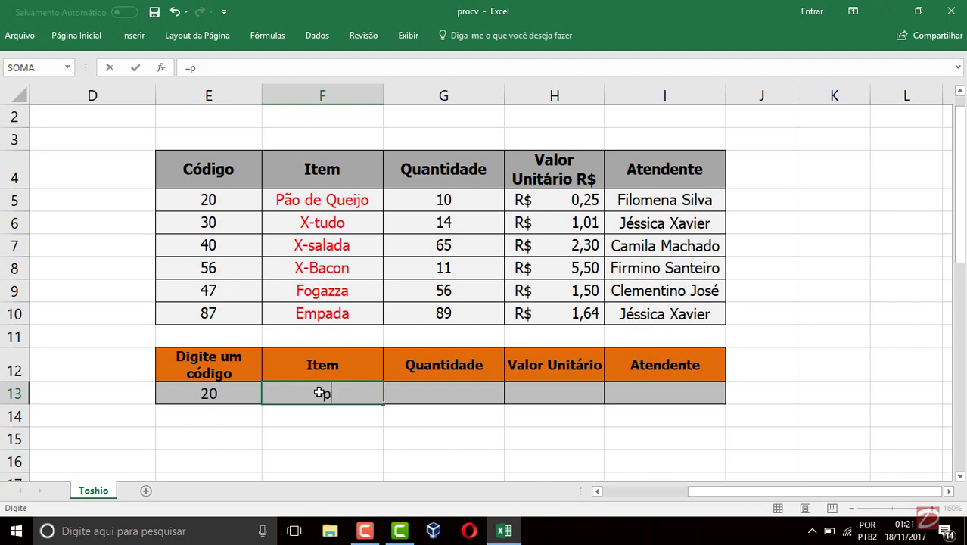
type("rocv")
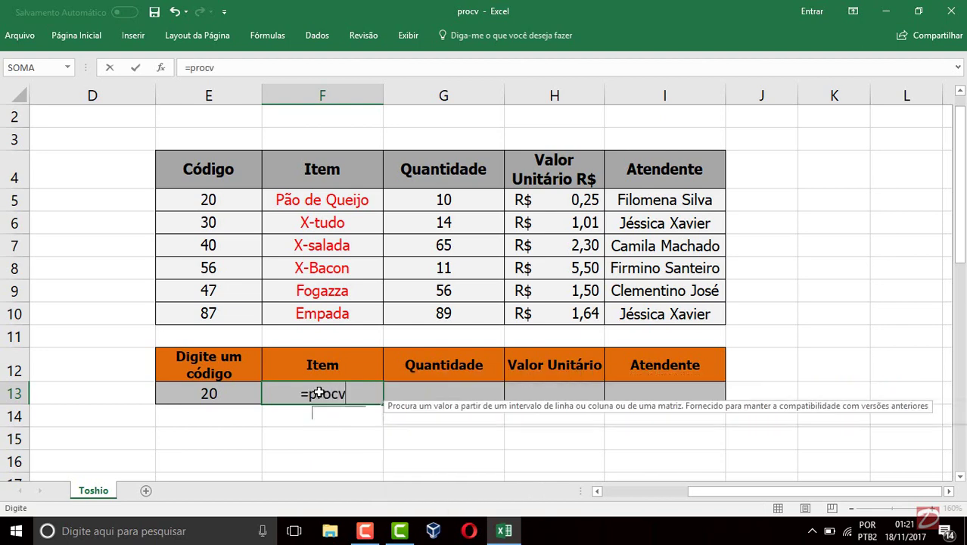
type("(")
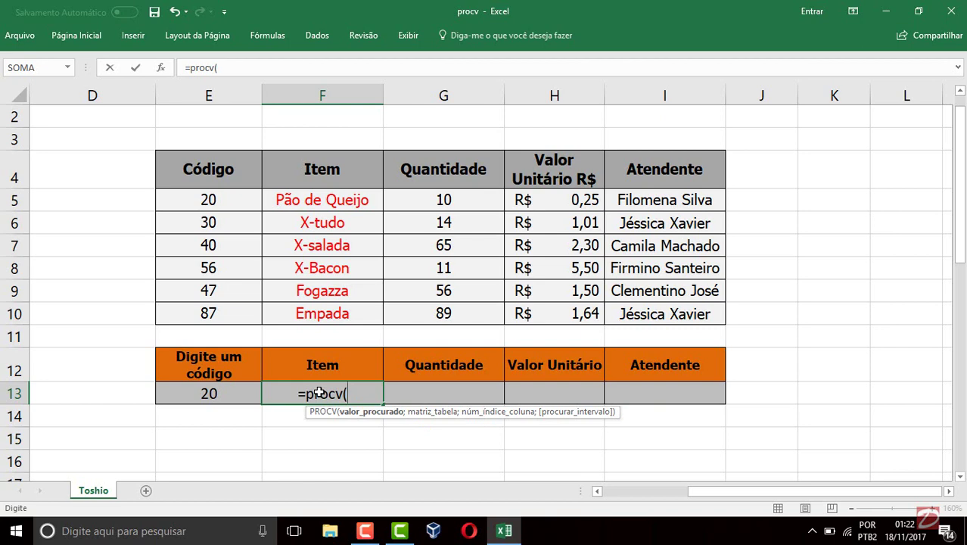
scroll(374, 431, "up", 1)
scroll(374, 424, "down", 1)
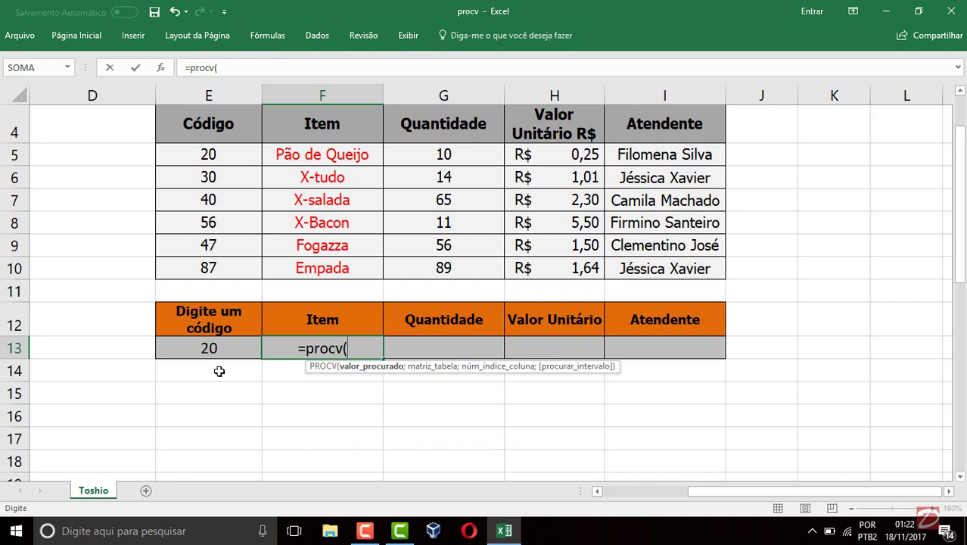
scroll(253, 413, "up", 1)
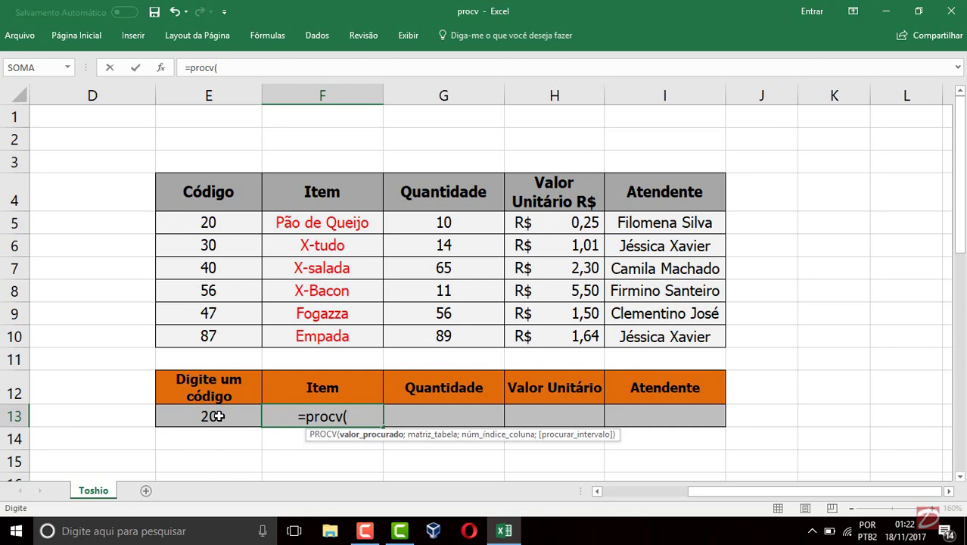
left_click(218, 417)
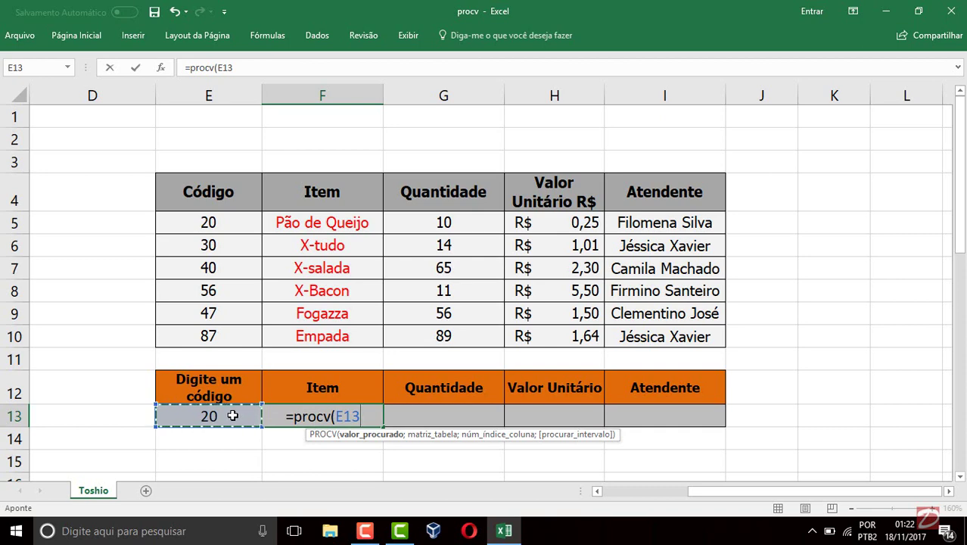
type(";")
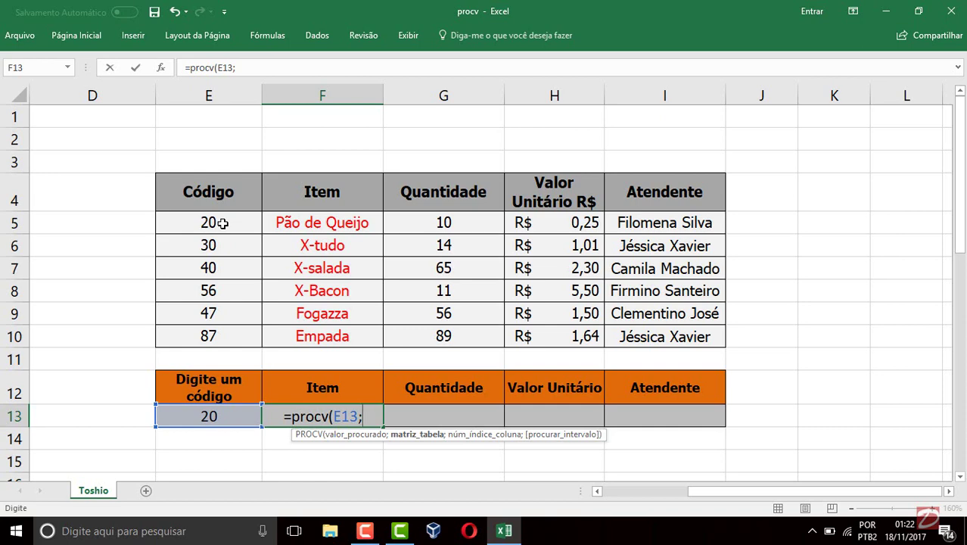
left_click_drag(222, 224, 686, 338)
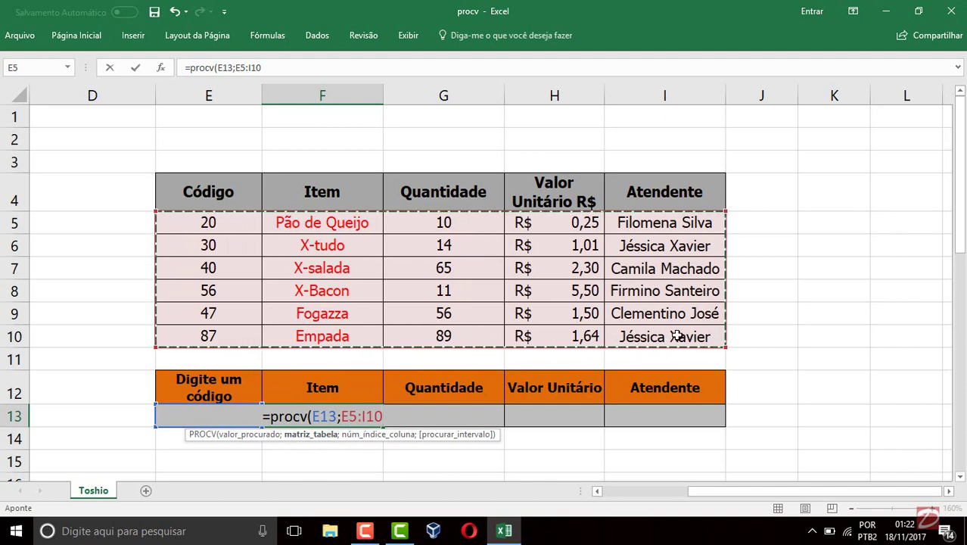
type(";")
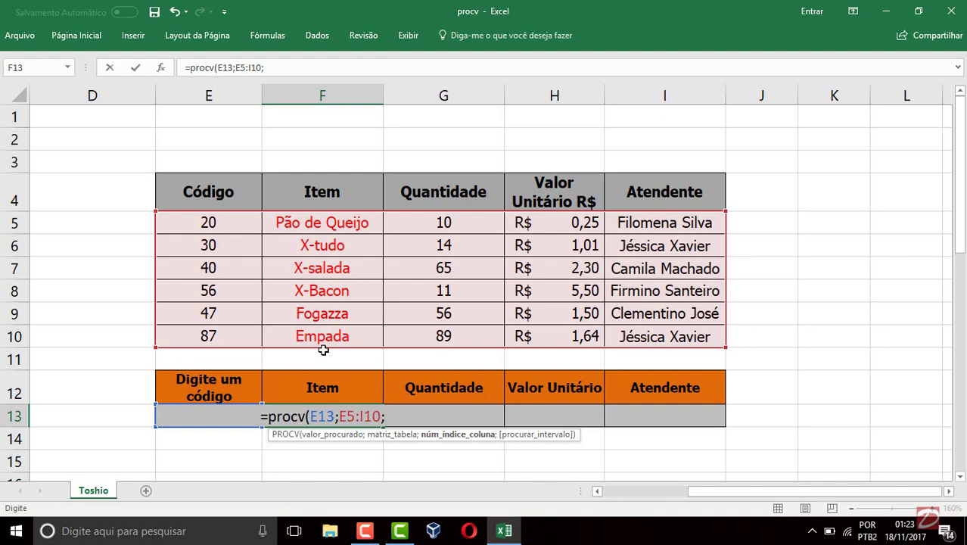
Step: Complete the F13 formula with column index 2 and falso for an exact match
type("2")
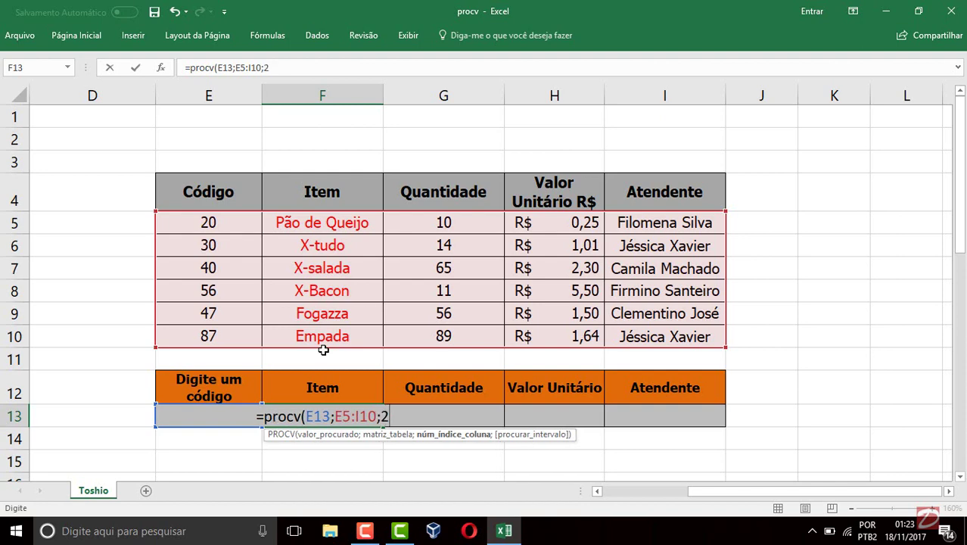
type(";")
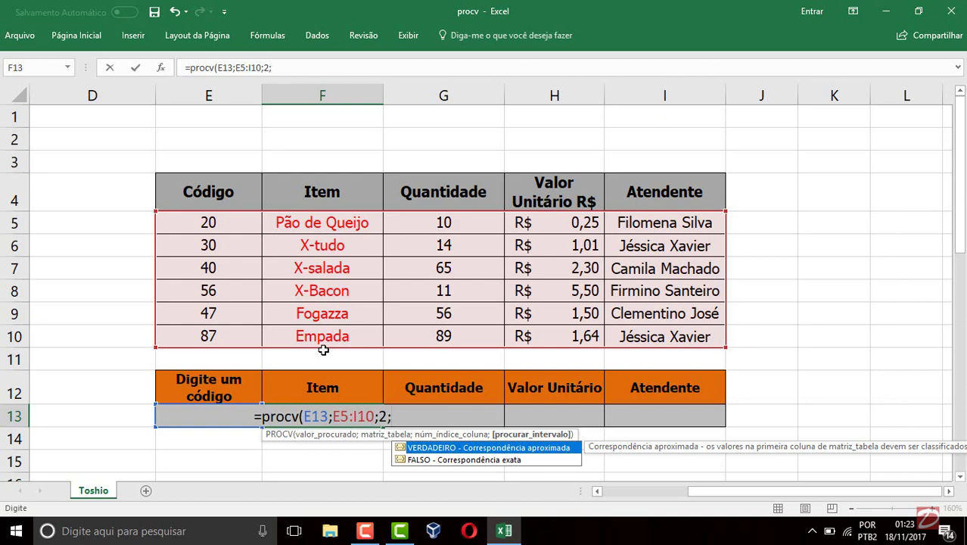
key("BackSpace")
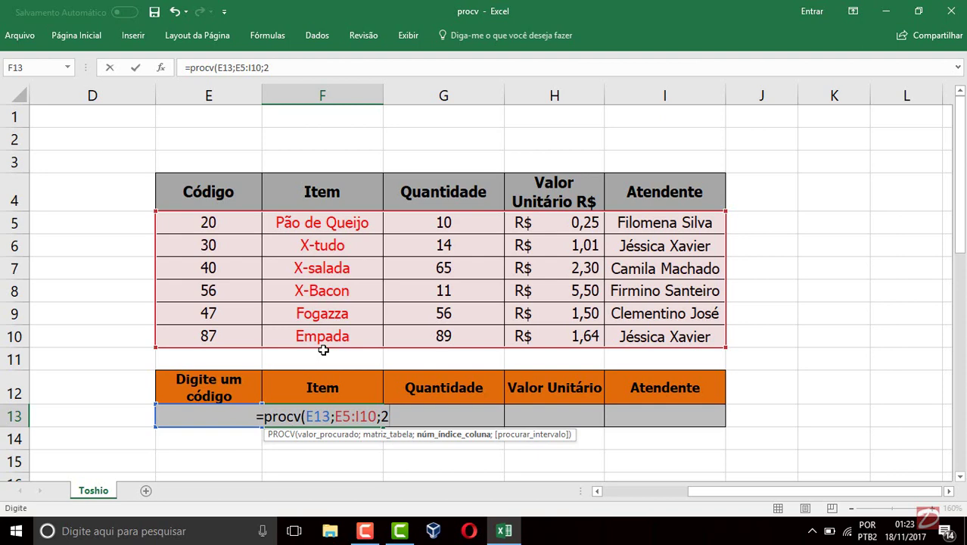
type(";")
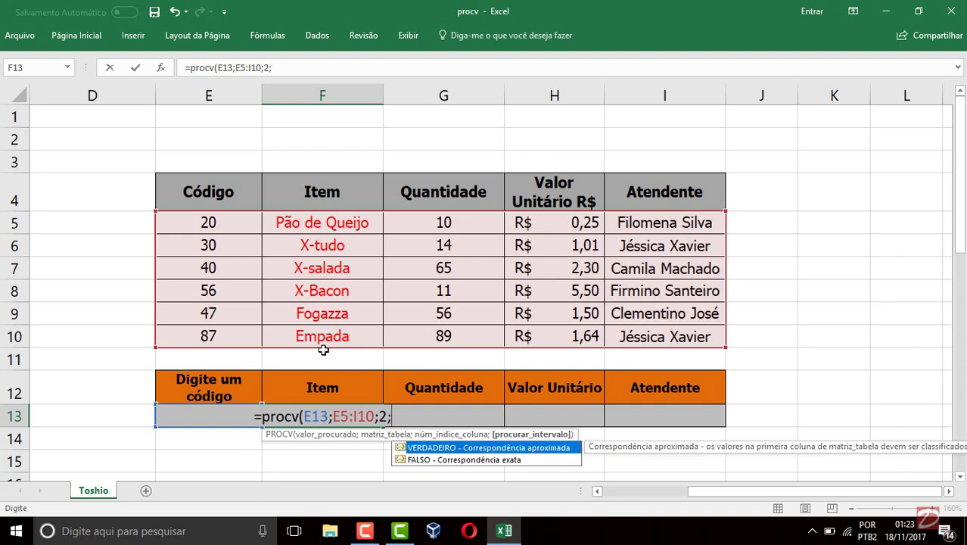
type("f")
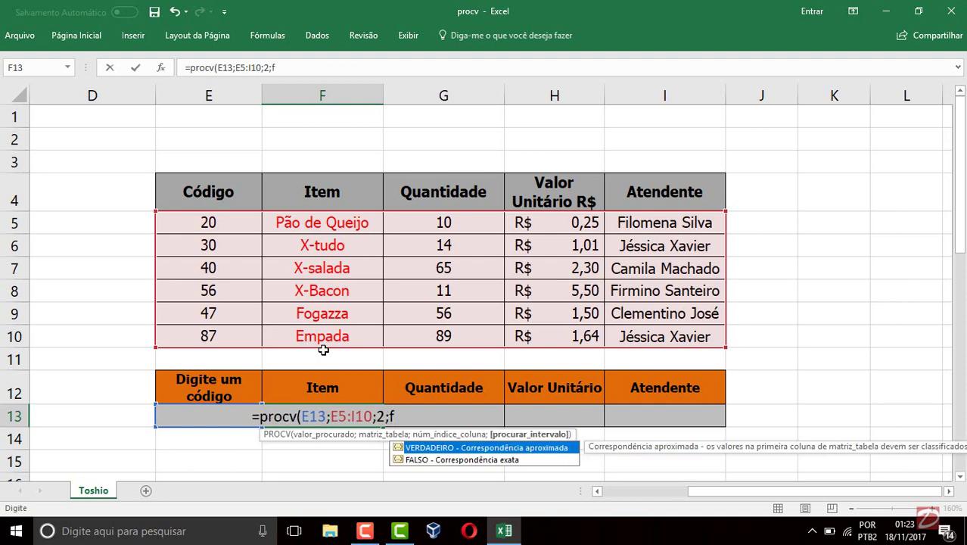
type("also")
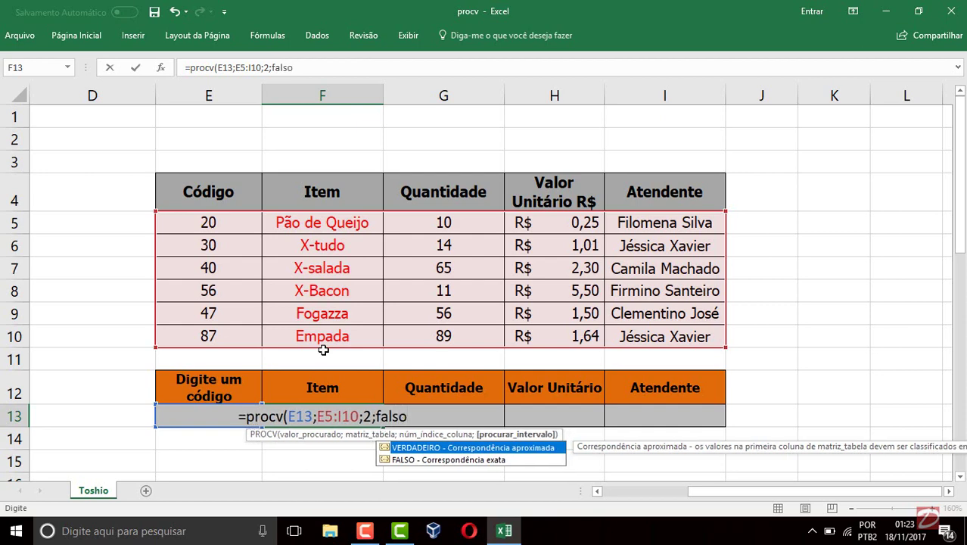
type(")")
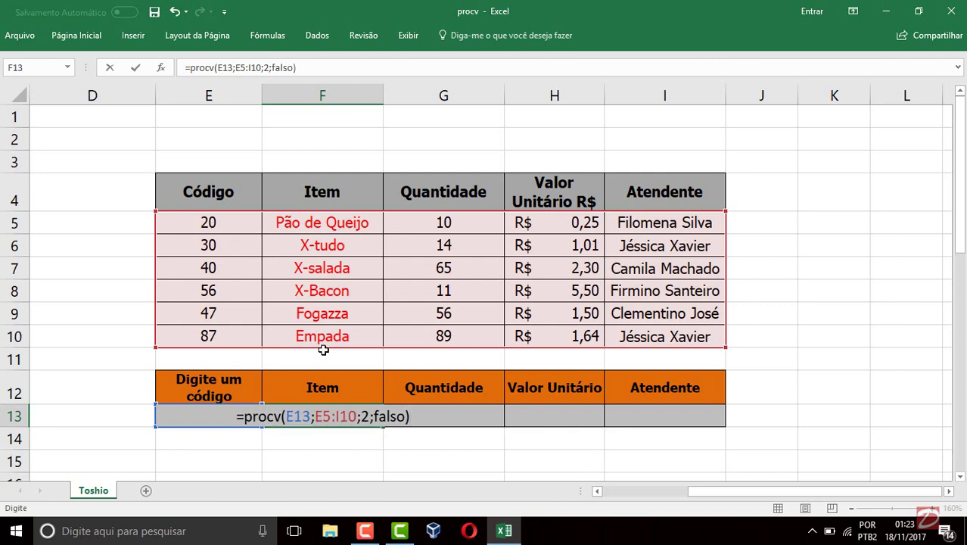
key("Return")
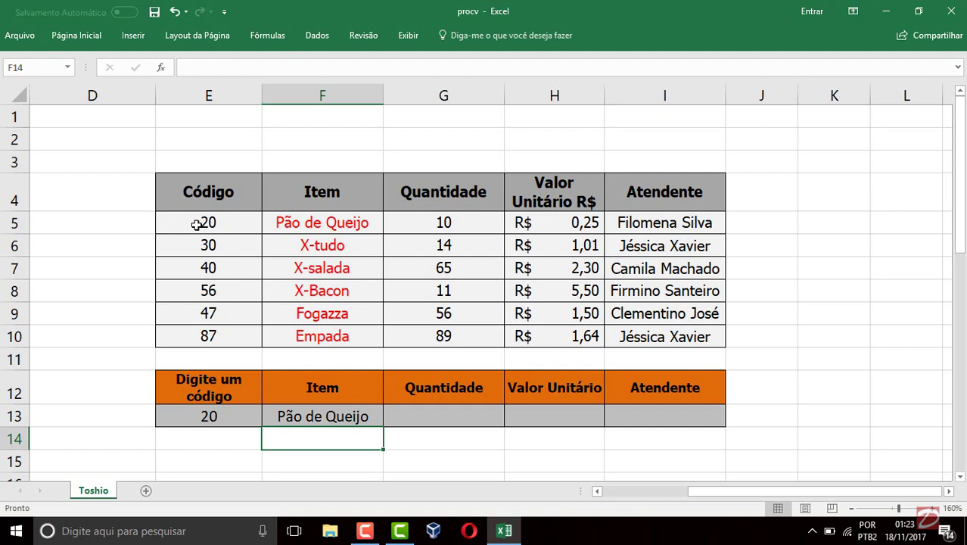
Step: Test the lookup by entering code 22 in E13 and replacing it with 47
left_click(234, 420)
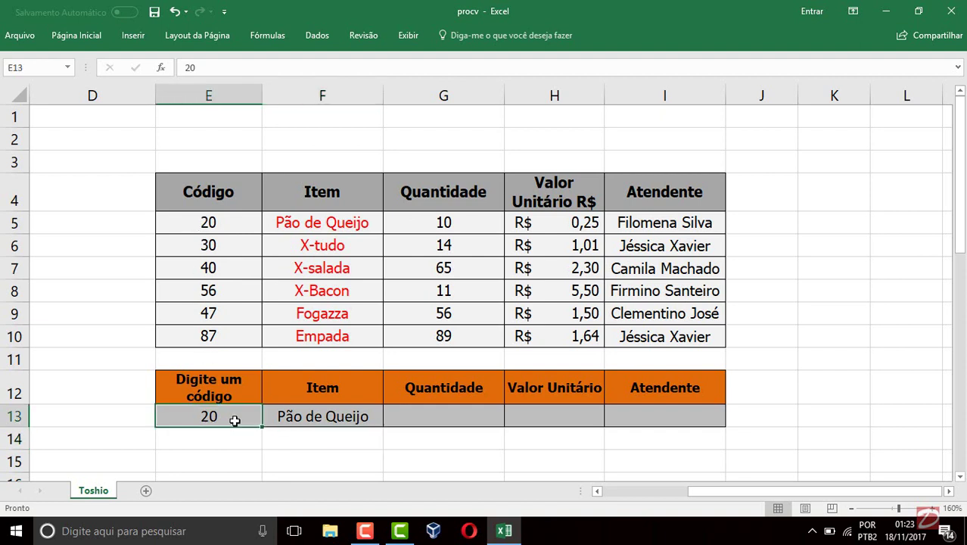
type("22")
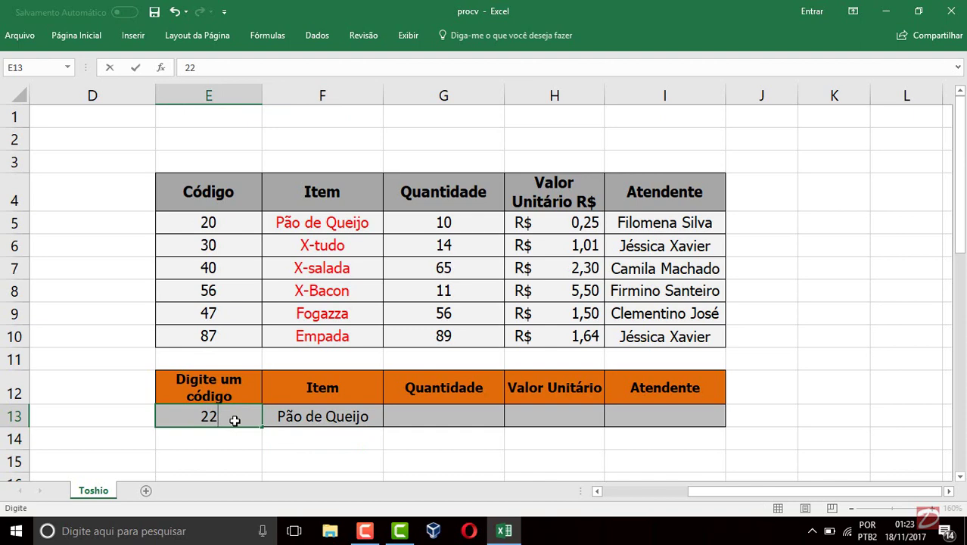
key("Return")
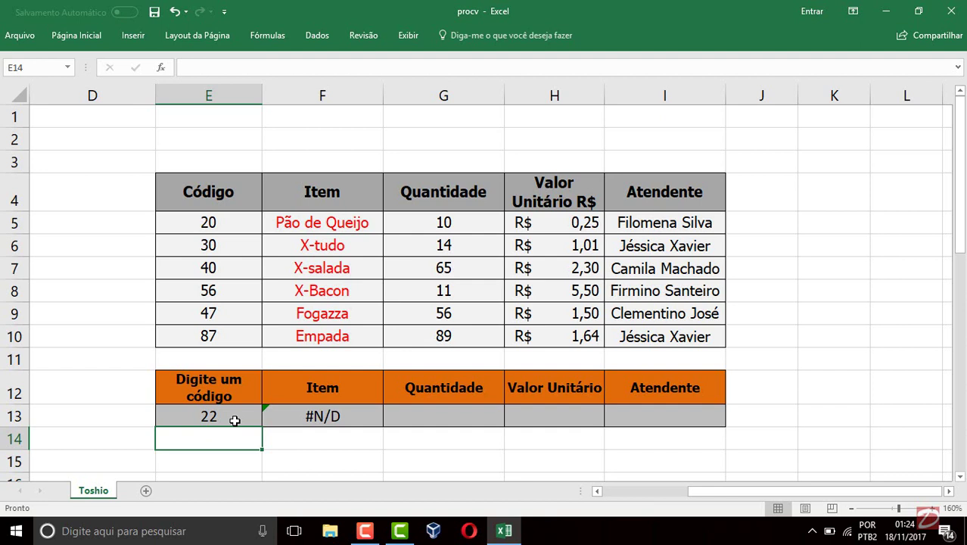
left_click(235, 421)
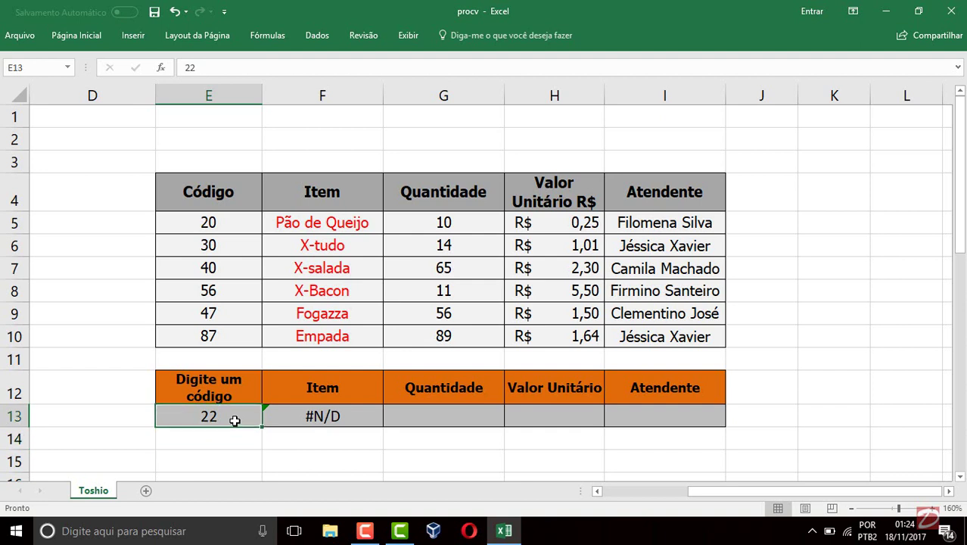
type("47")
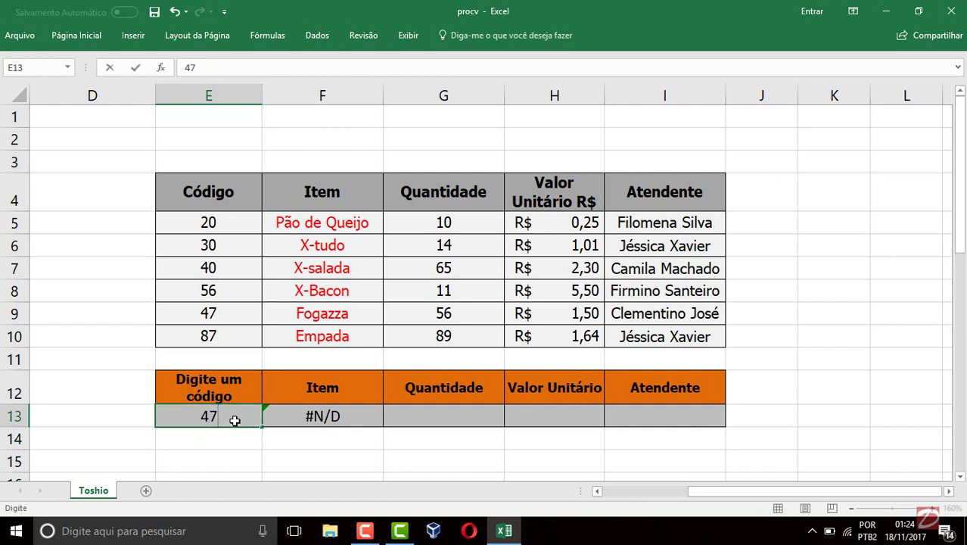
key("Return")
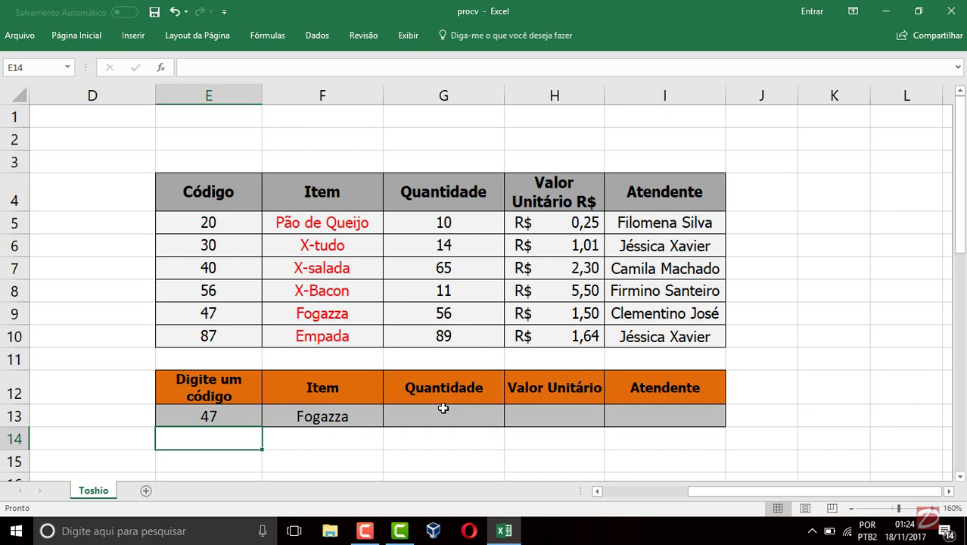
Step: Make the lookup value E13 an absolute reference in the PROCV formula of cell F13
left_click(332, 418)
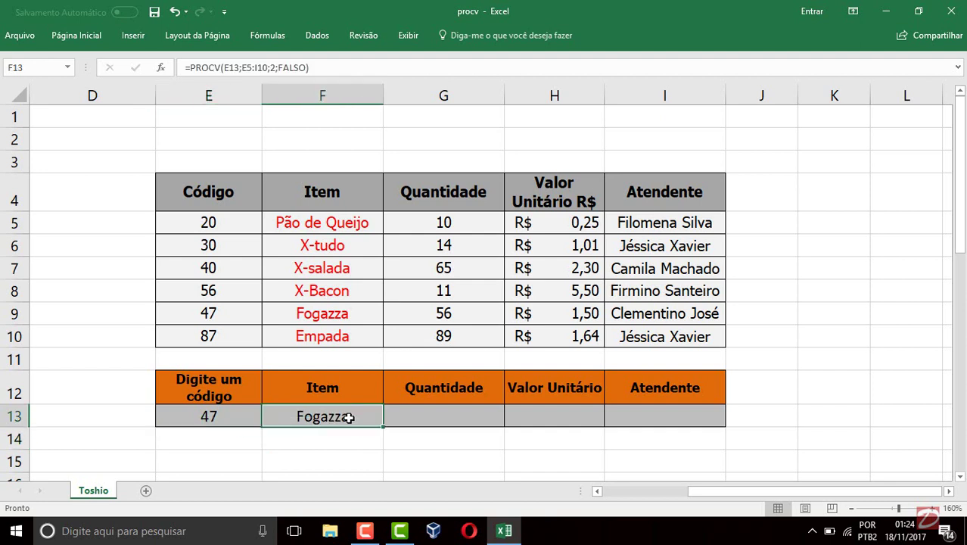
double_click(333, 418)
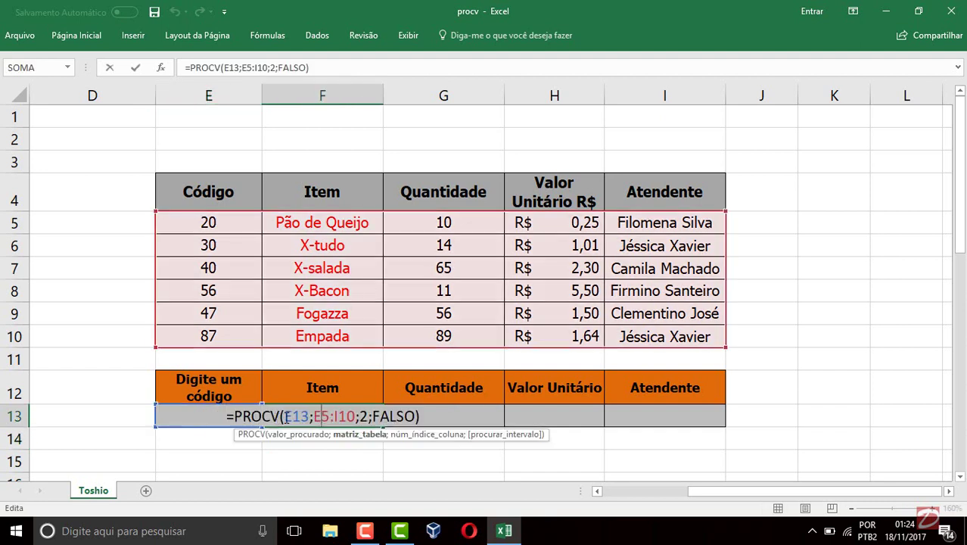
left_click_drag(286, 417, 310, 414)
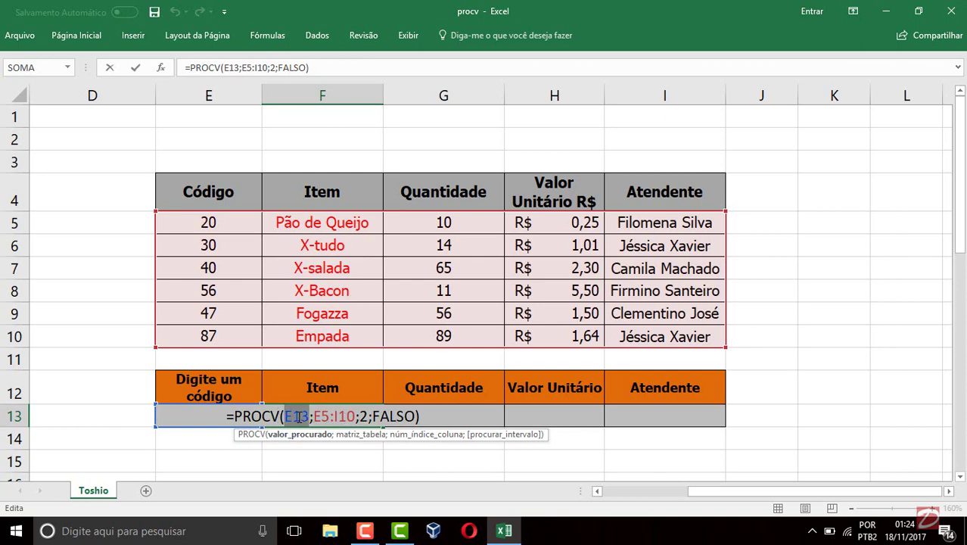
key("F4")
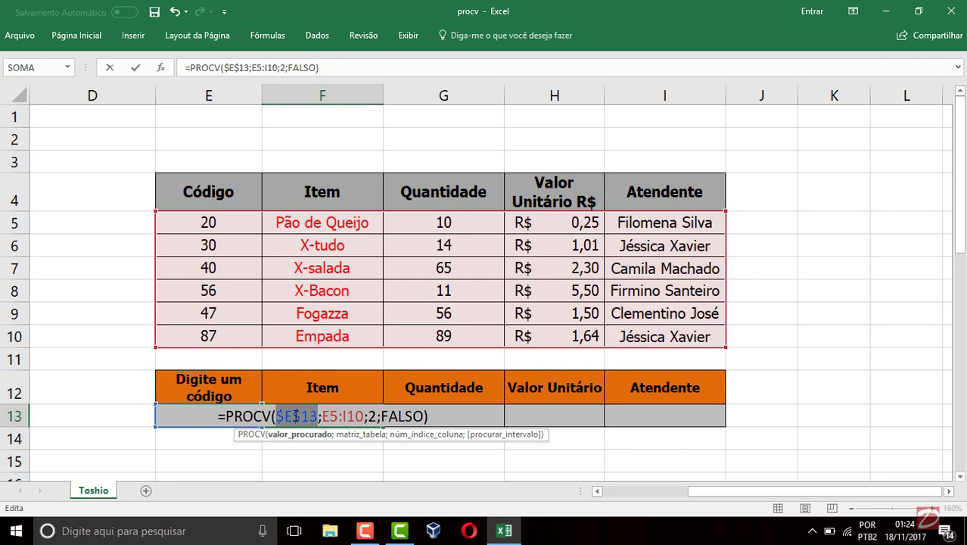
Step: Make the E5:I10 table range absolute in the F13 formula and fill the formula across to I13
left_click(322, 417)
left_click_drag(322, 416, 365, 417)
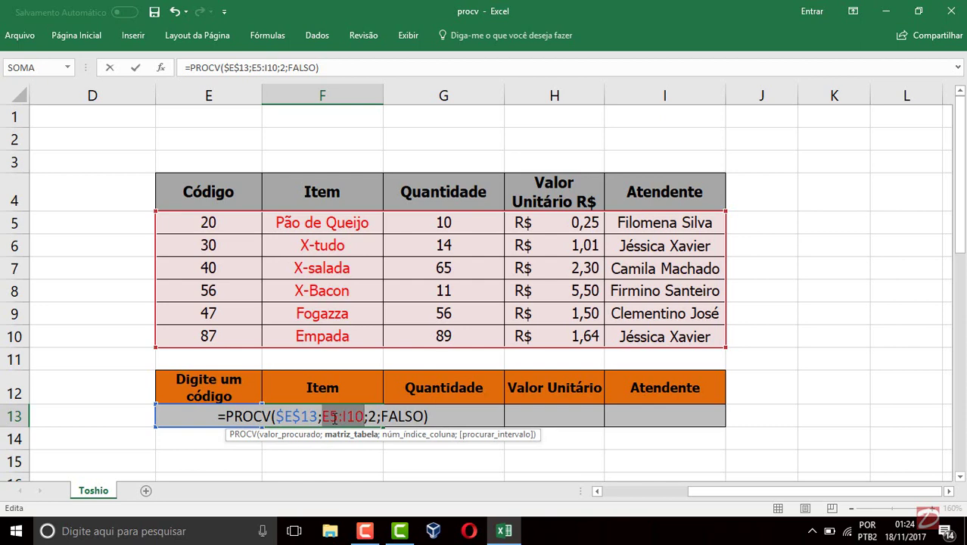
key("F4")
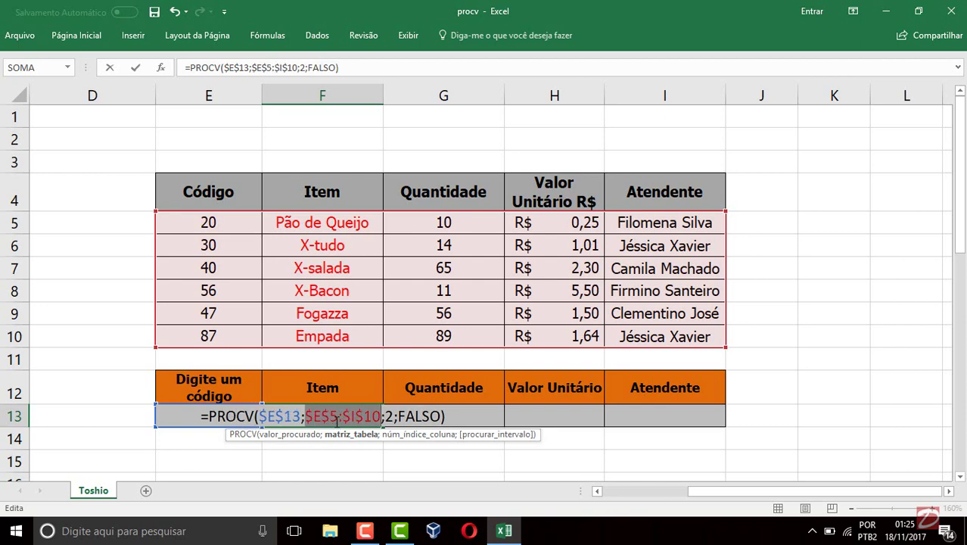
key("Return")
left_click(337, 422)
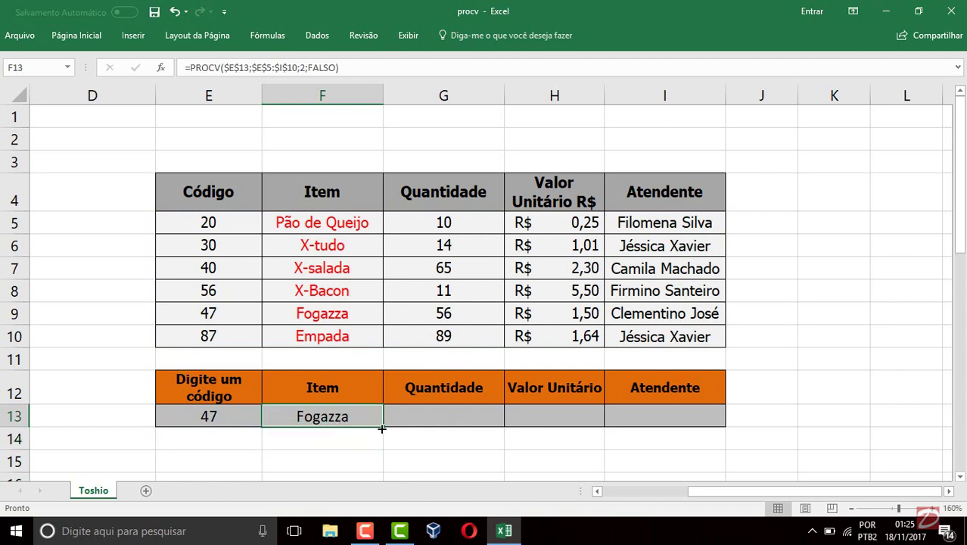
left_click_drag(386, 426, 685, 422)
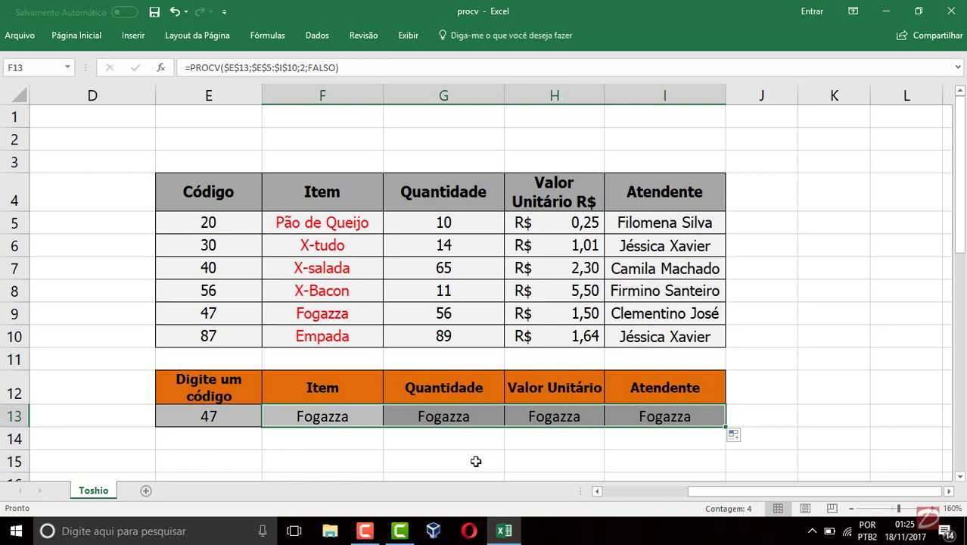
Step: Set the column index to 3 in the Quantidade formula in G13
double_click(460, 417)
left_click(514, 416)
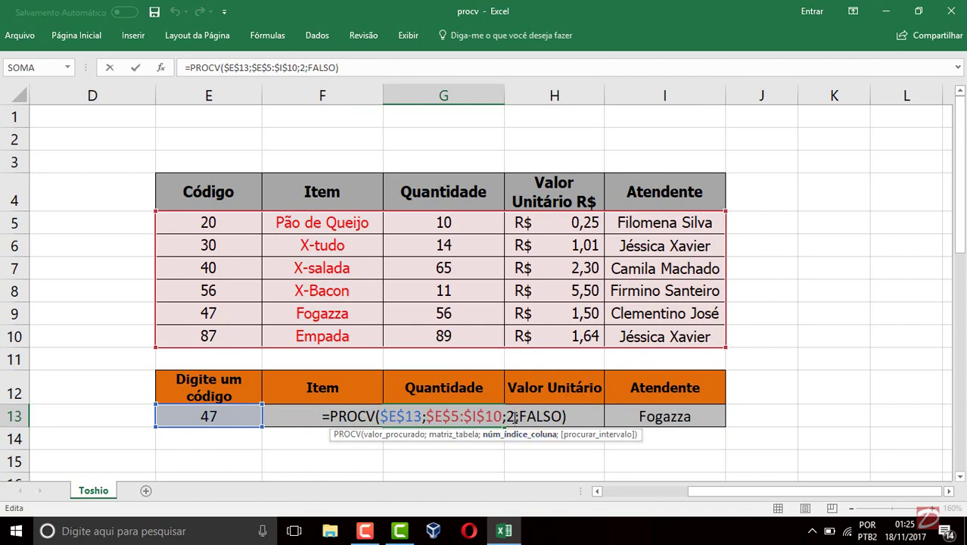
key("BackSpace")
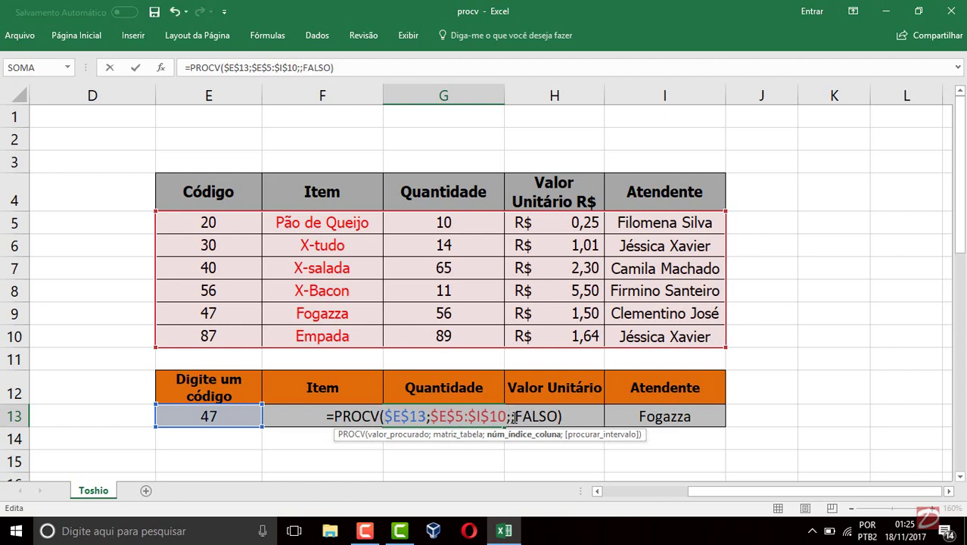
type("3")
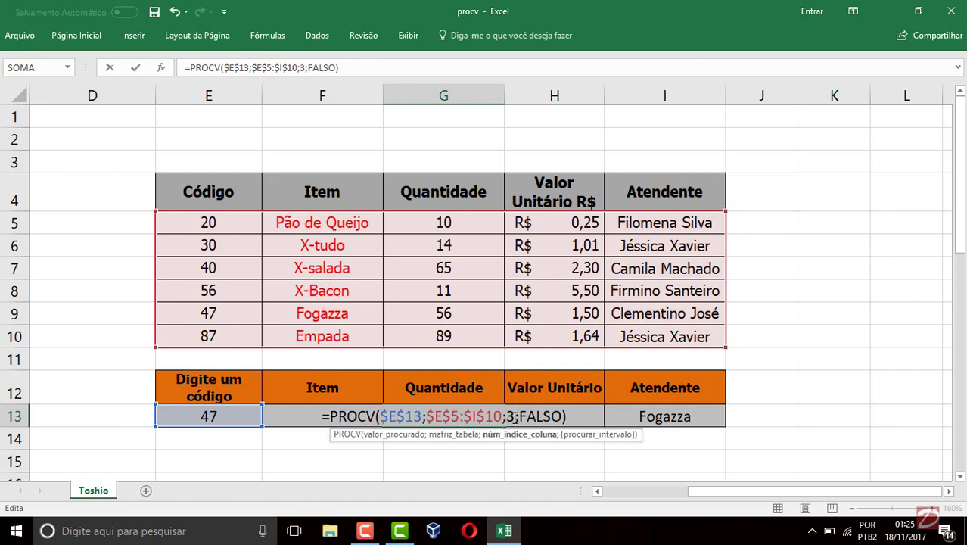
key("Return")
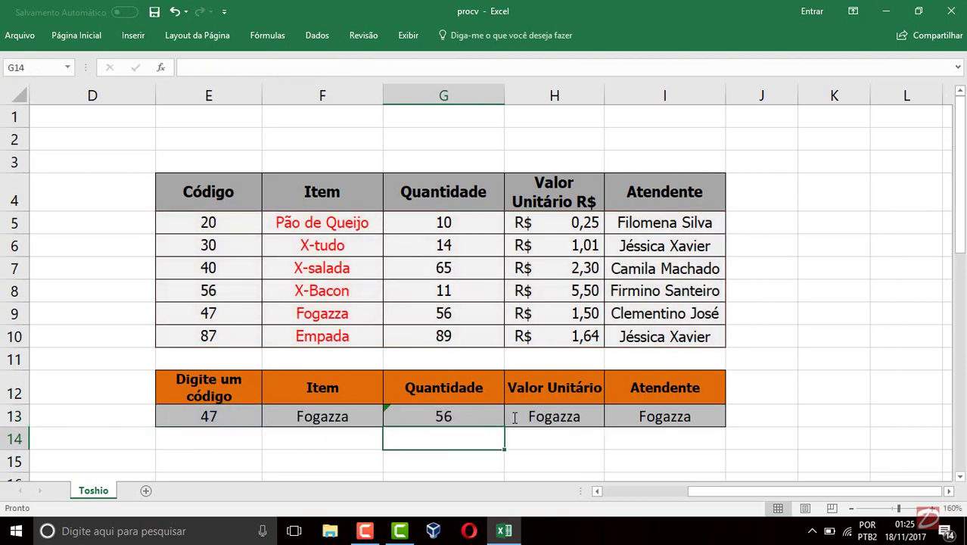
Step: Set the column index to 4 in the Valor Unitário formula in H13
key("Up")
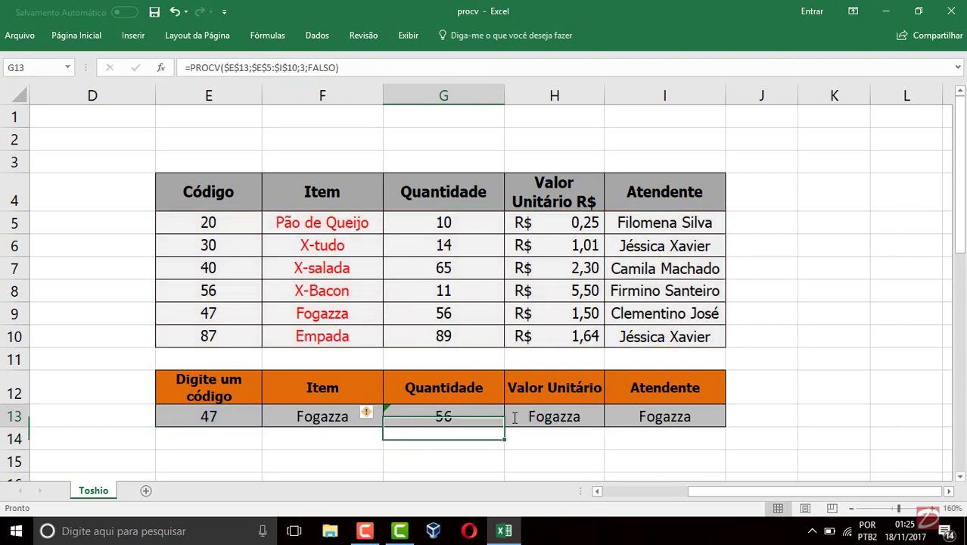
key("Right")
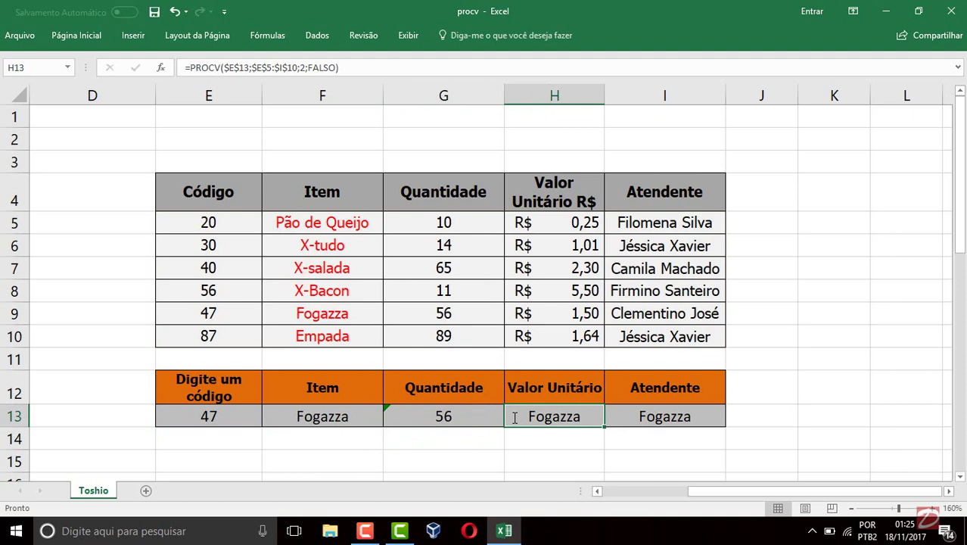
double_click(515, 418)
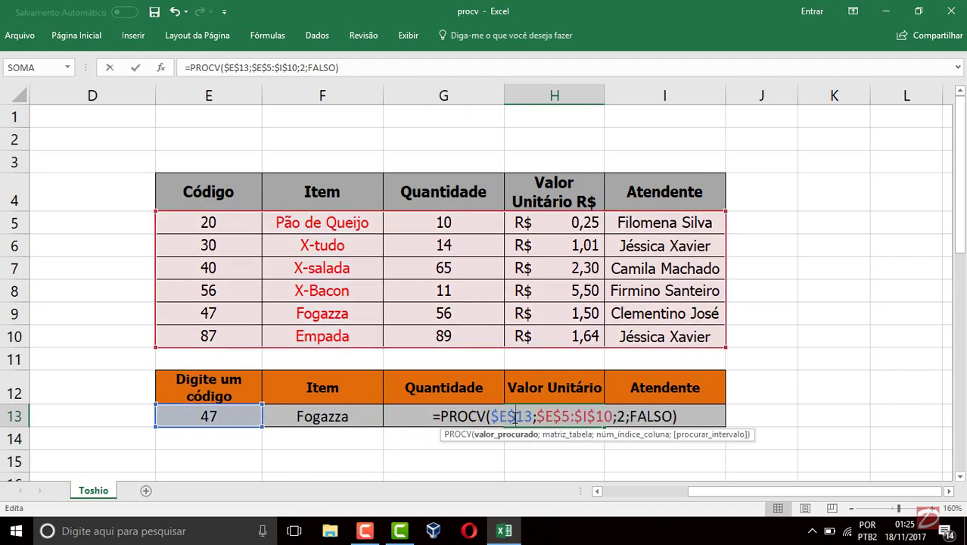
left_click(626, 417)
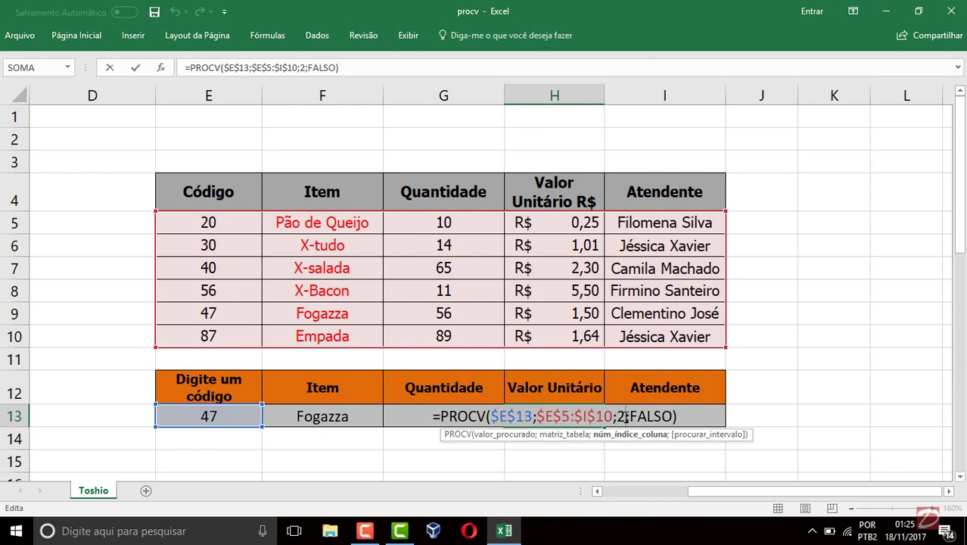
key("BackSpace")
type("4")
left_click(626, 417)
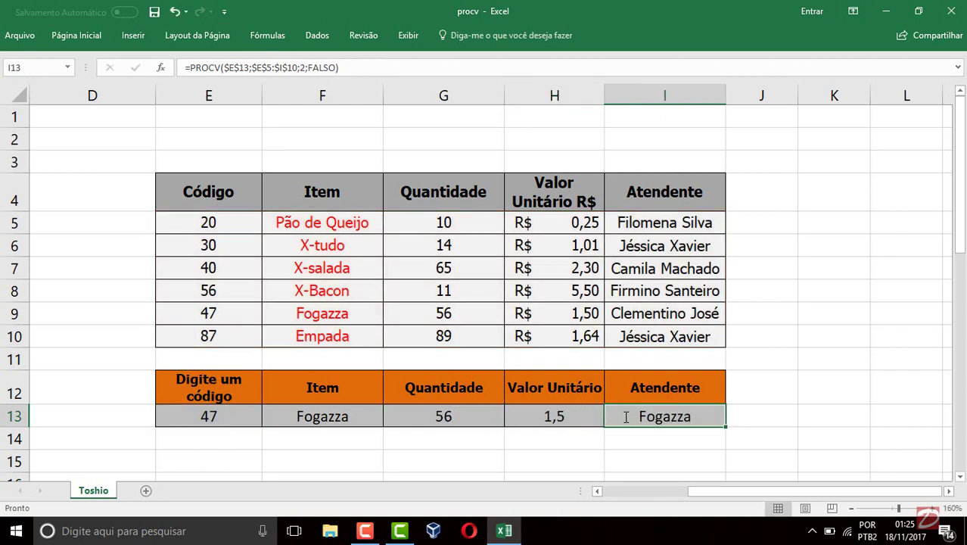
Step: Set the column index to 5 in the Atendente formula in I13
double_click(666, 417)
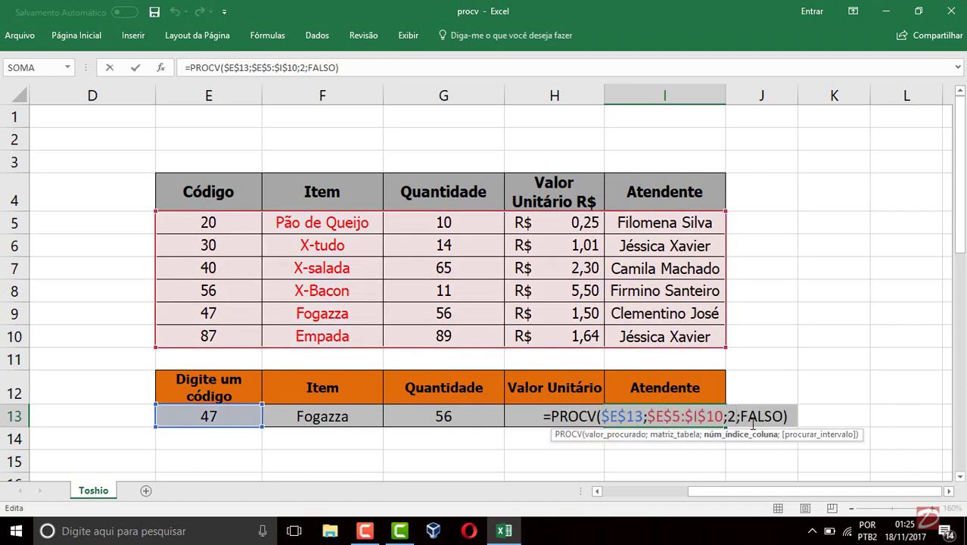
key("BackSpace")
type("5")
key("Return")
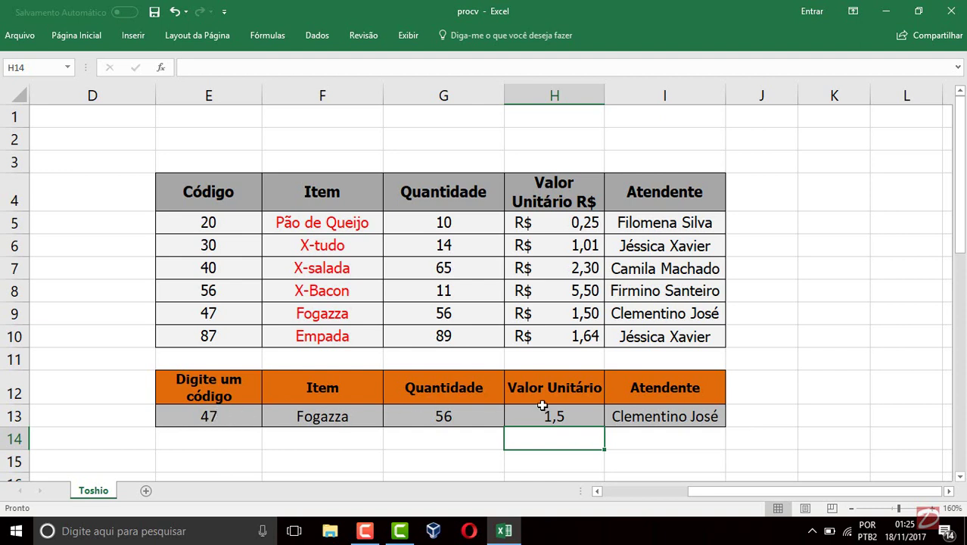
Step: Test the lookup row with a code missing from the table by entering 477 in E13
left_click(202, 416)
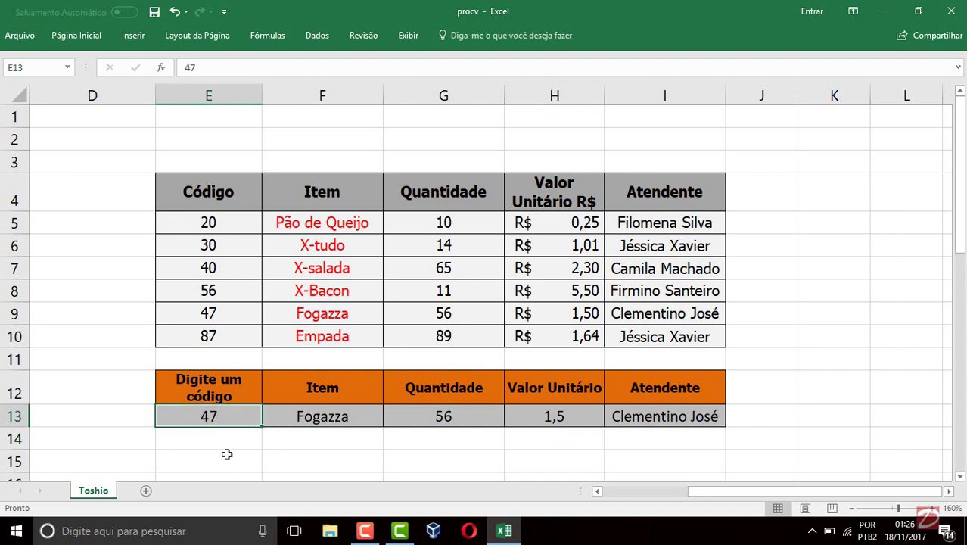
type("47")
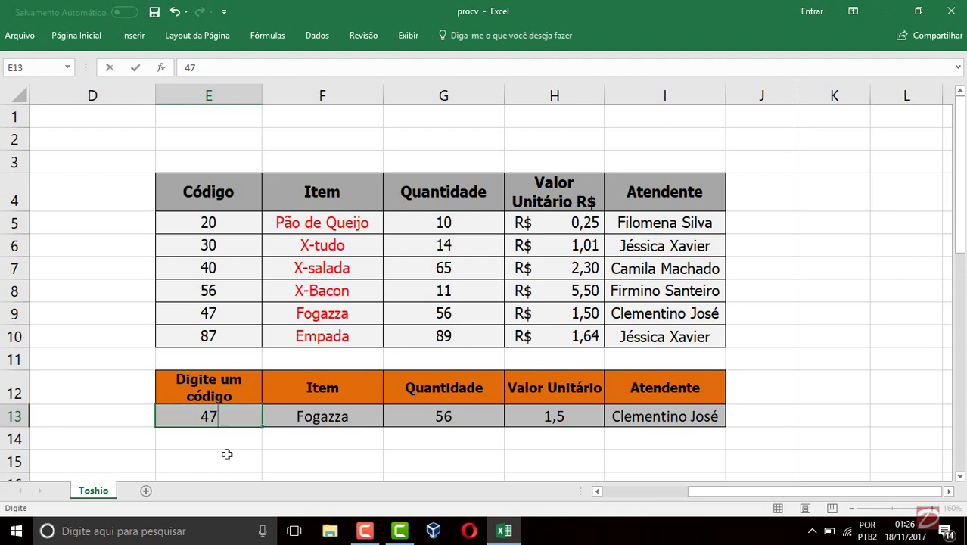
type("7")
key("Return")
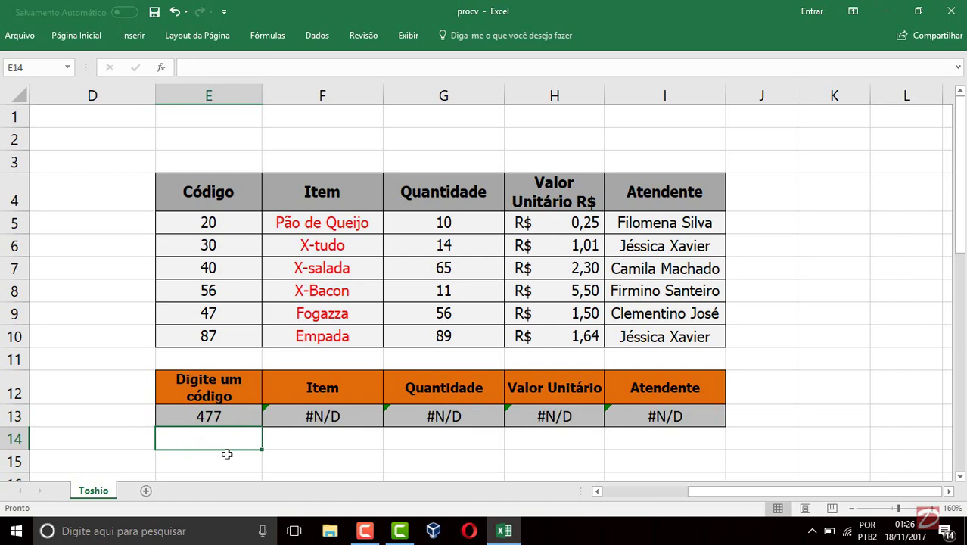
key("Up")
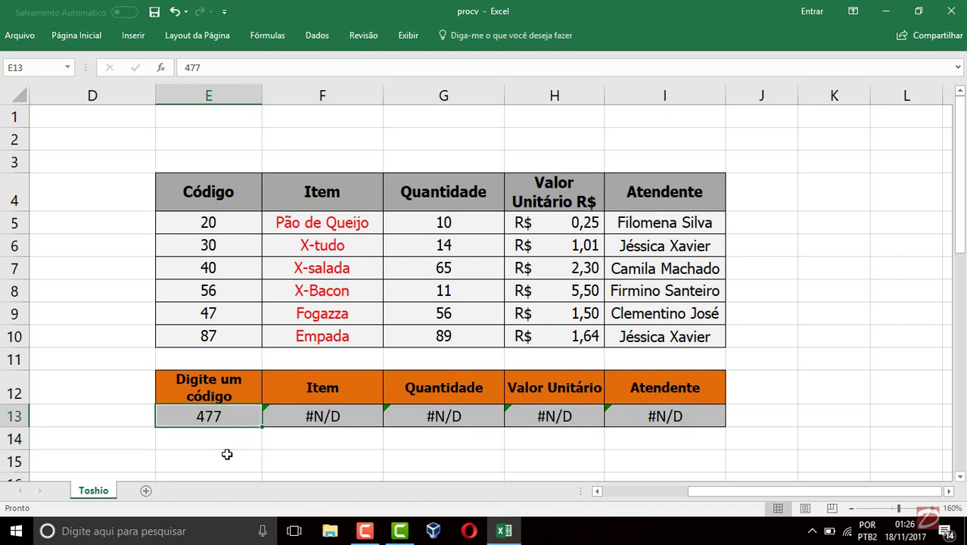
Step: Clear the numeric codes in E5:E10 and enter the text codes pq, xt and xs in E5:E7
left_click_drag(227, 223, 231, 335)
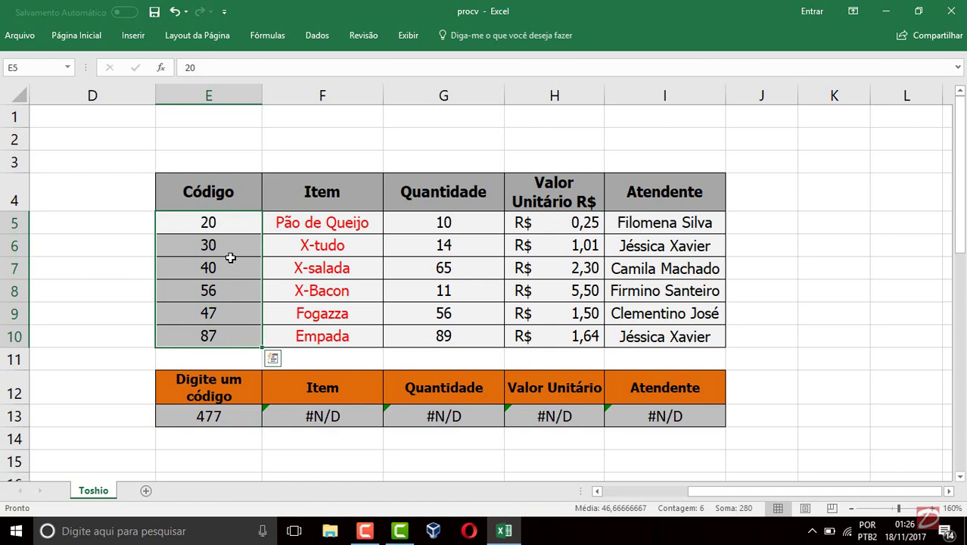
key("Delete")
left_click(232, 225)
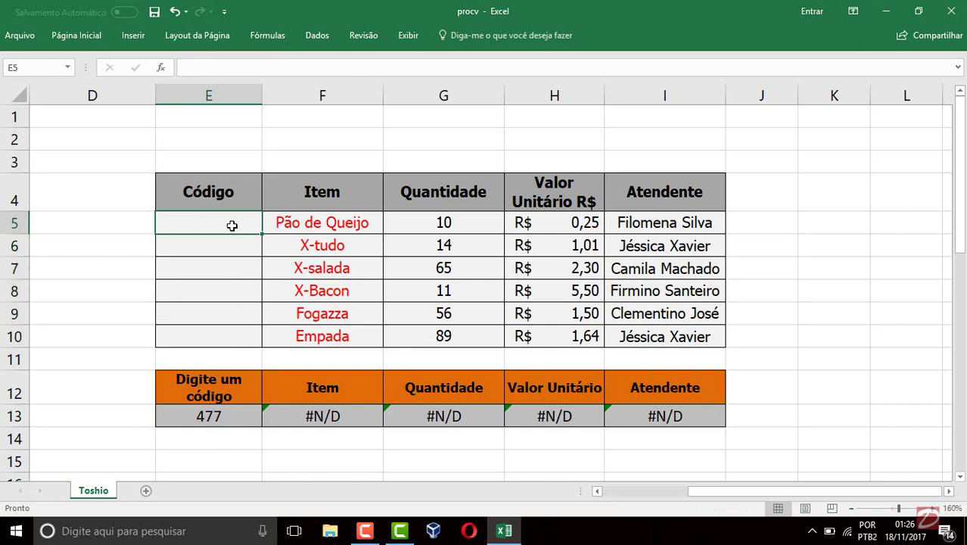
type("pq")
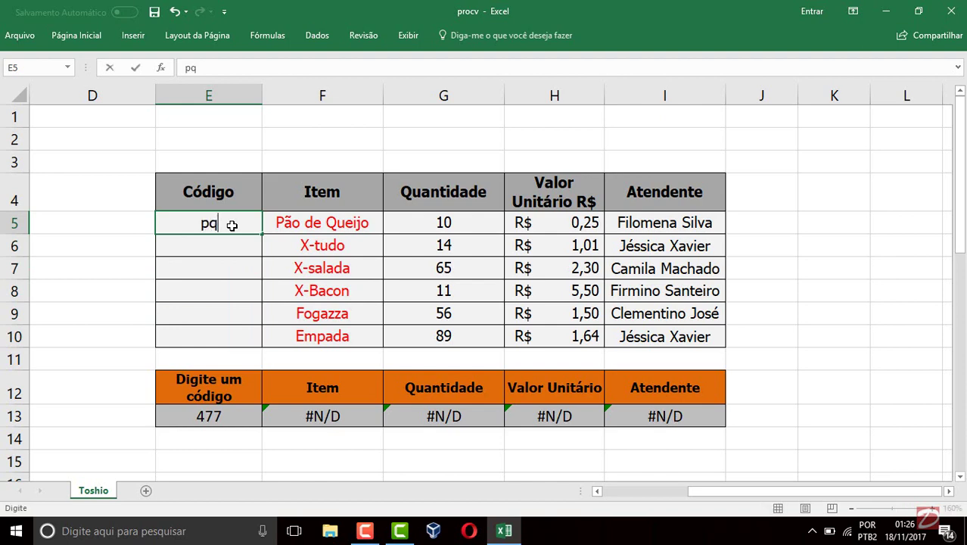
key("Return")
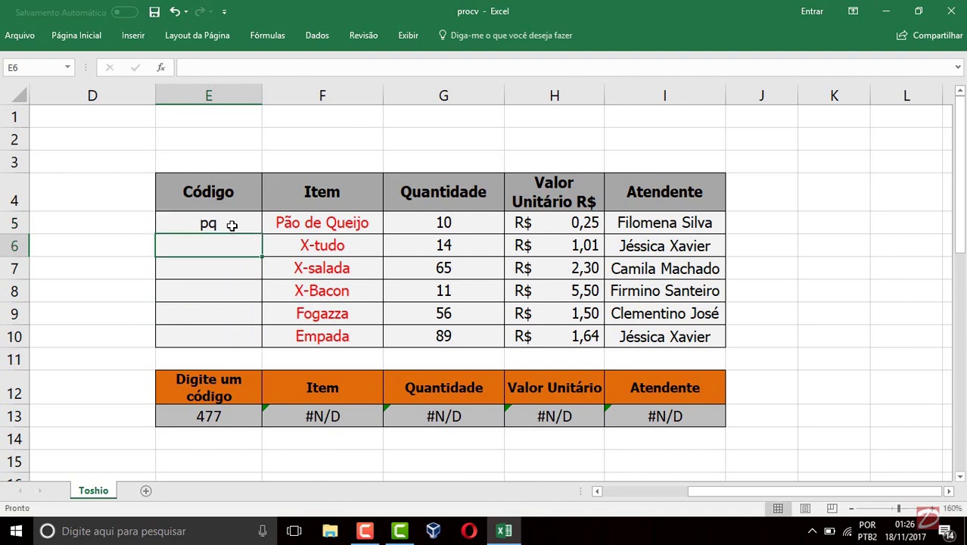
type("xt")
key("Return")
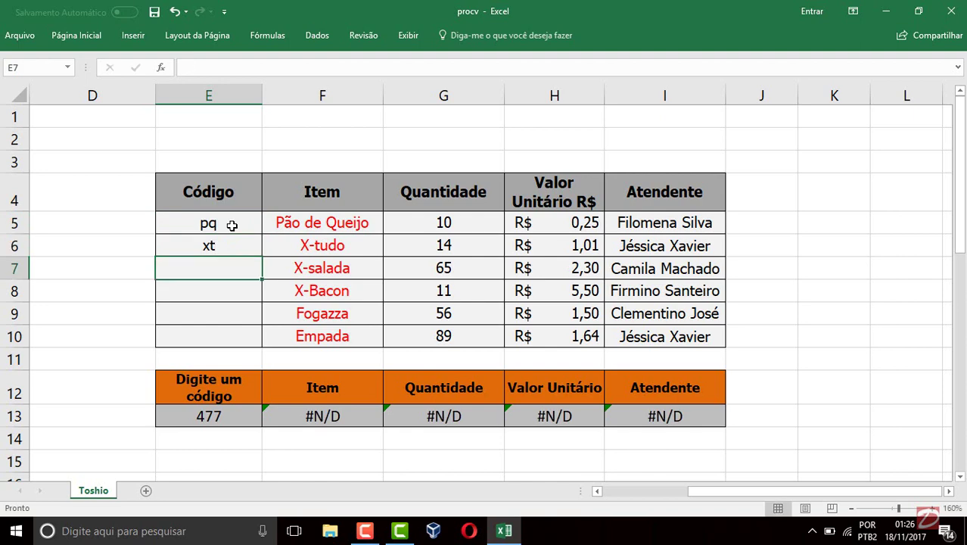
type("xs")
key("Return")
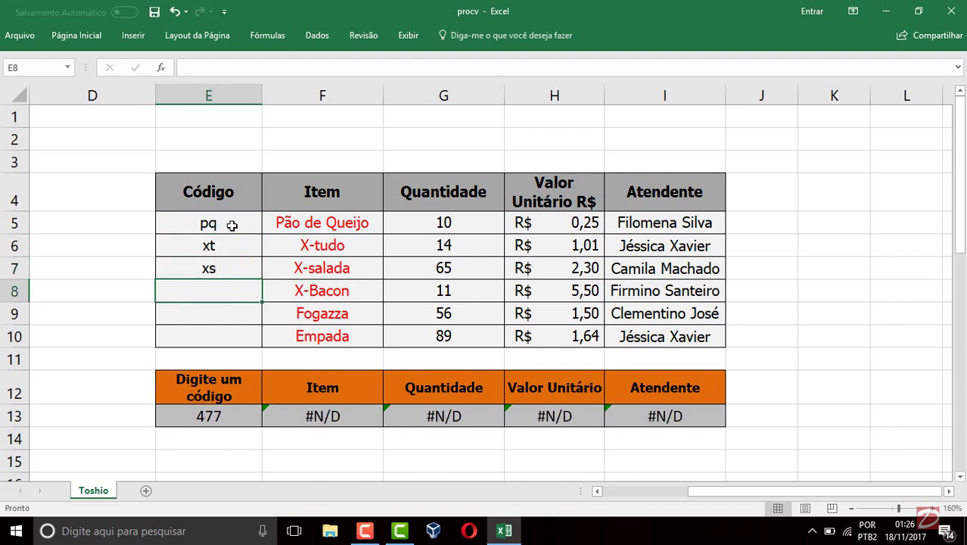
Step: Enter the text codes xb, fo and em in E8:E10 for X-Bacon, Fogazza and Empada
type("xb")
key("Return")
type("fo")
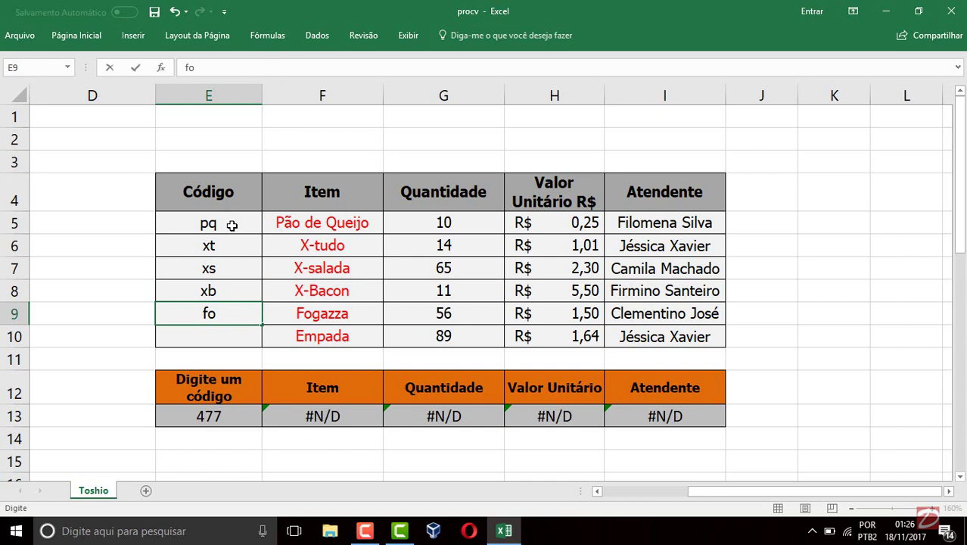
key("Return")
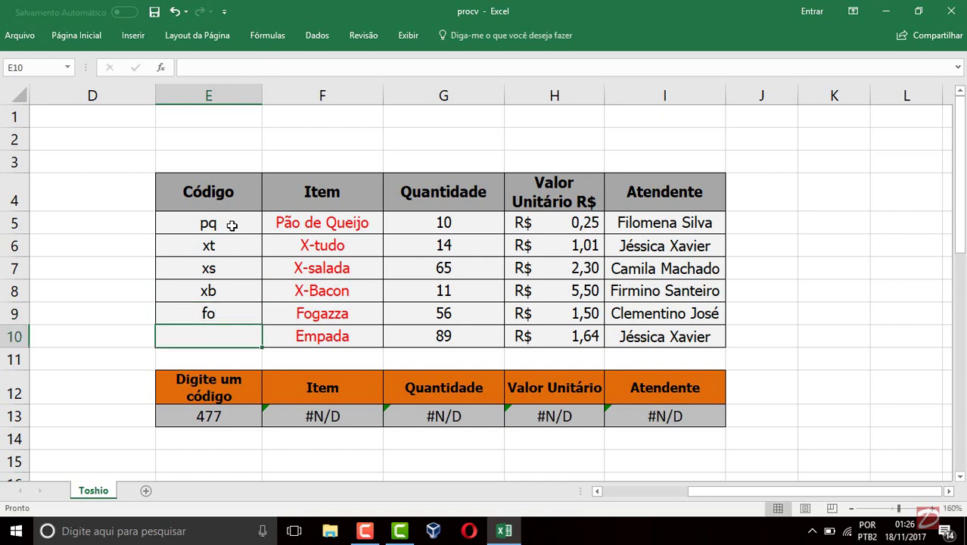
type("em")
key("Return")
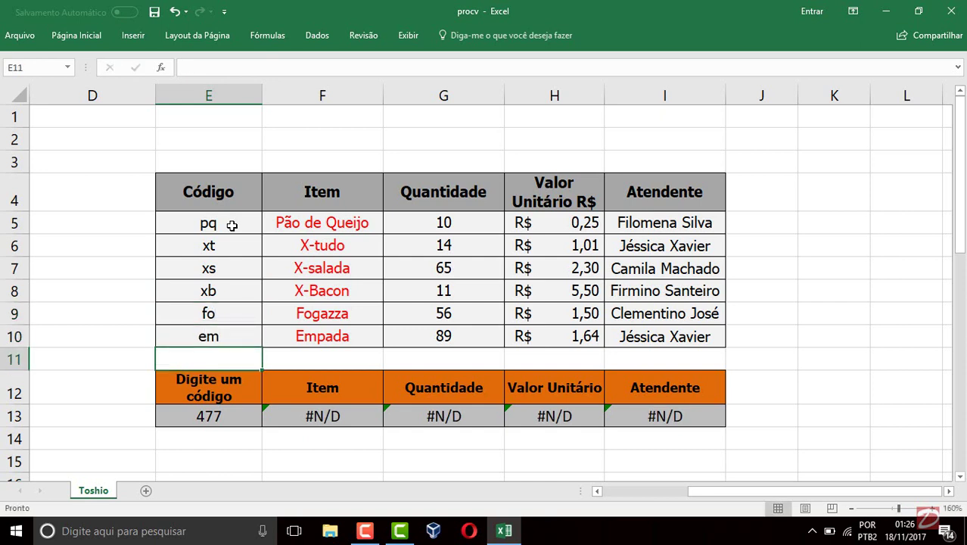
Step: Test the lookup row with a text code by entering xb in E13
left_click(223, 418)
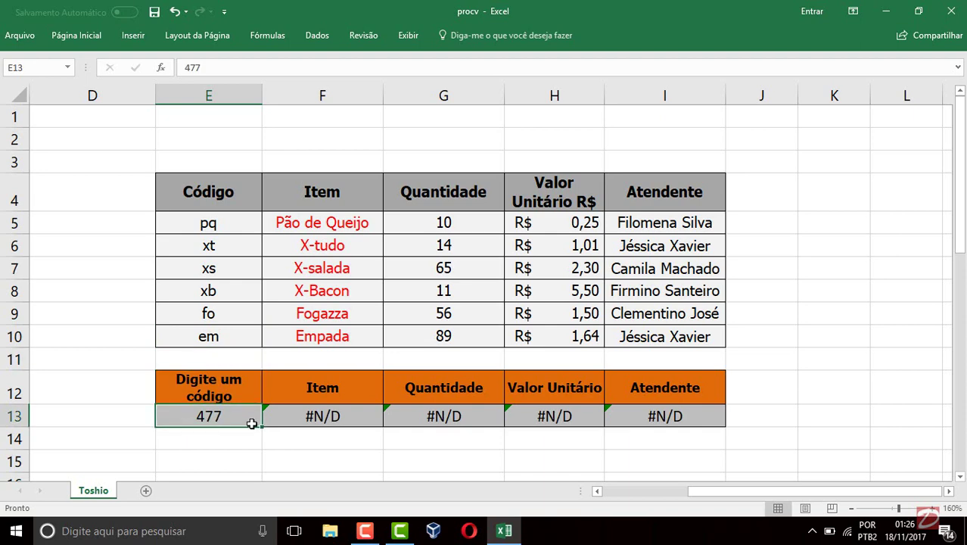
type("xb")
key("Return")
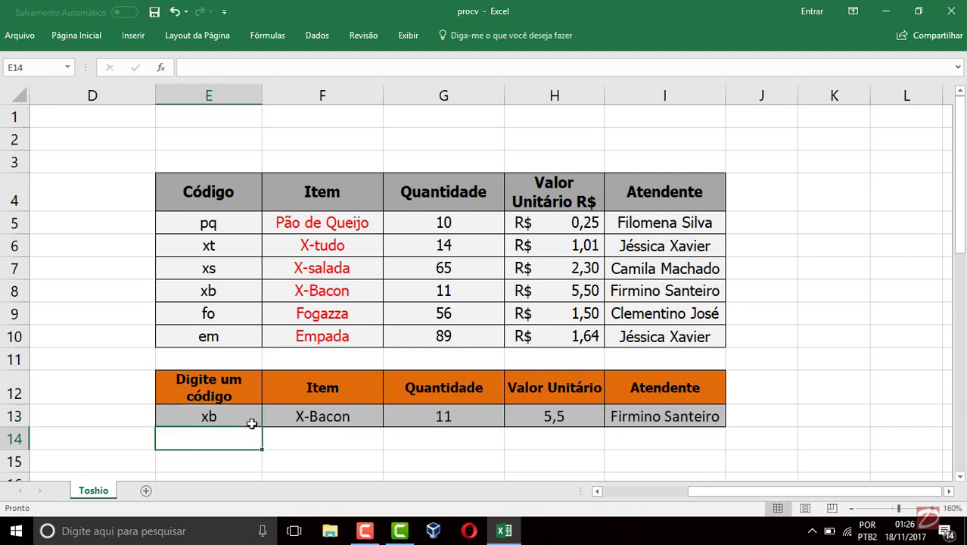